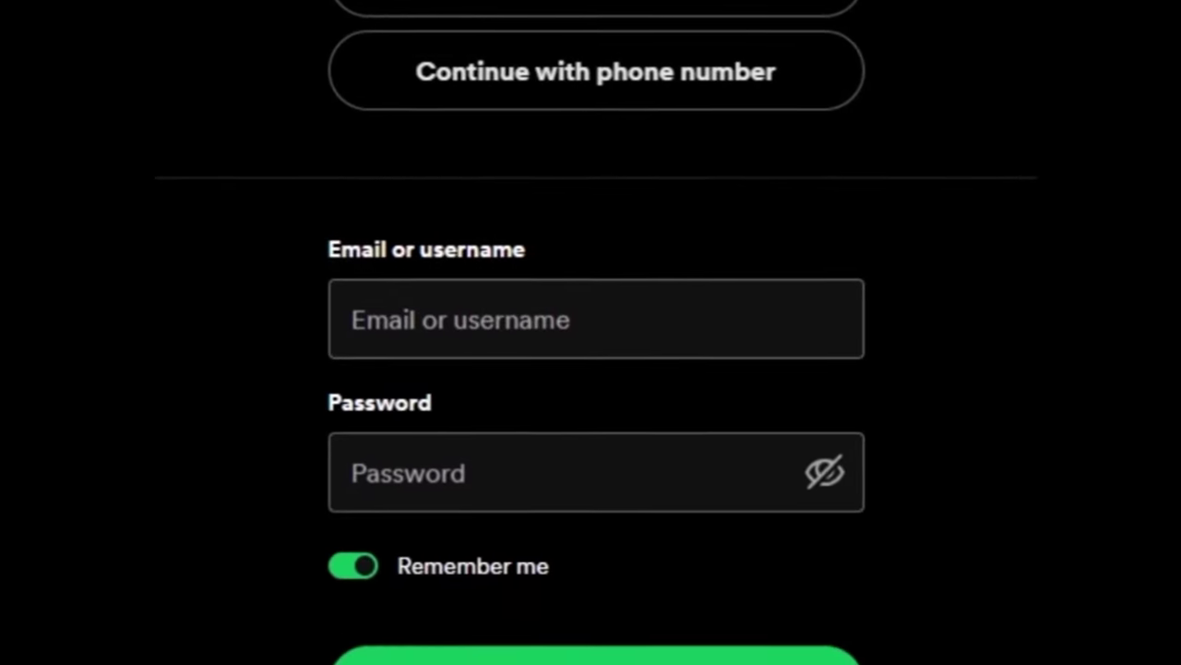
# Paste the login email into the Spotify email field and move to the password field.
pyautogui.click(427, 330)
pyautogui.rightClick(427, 334)
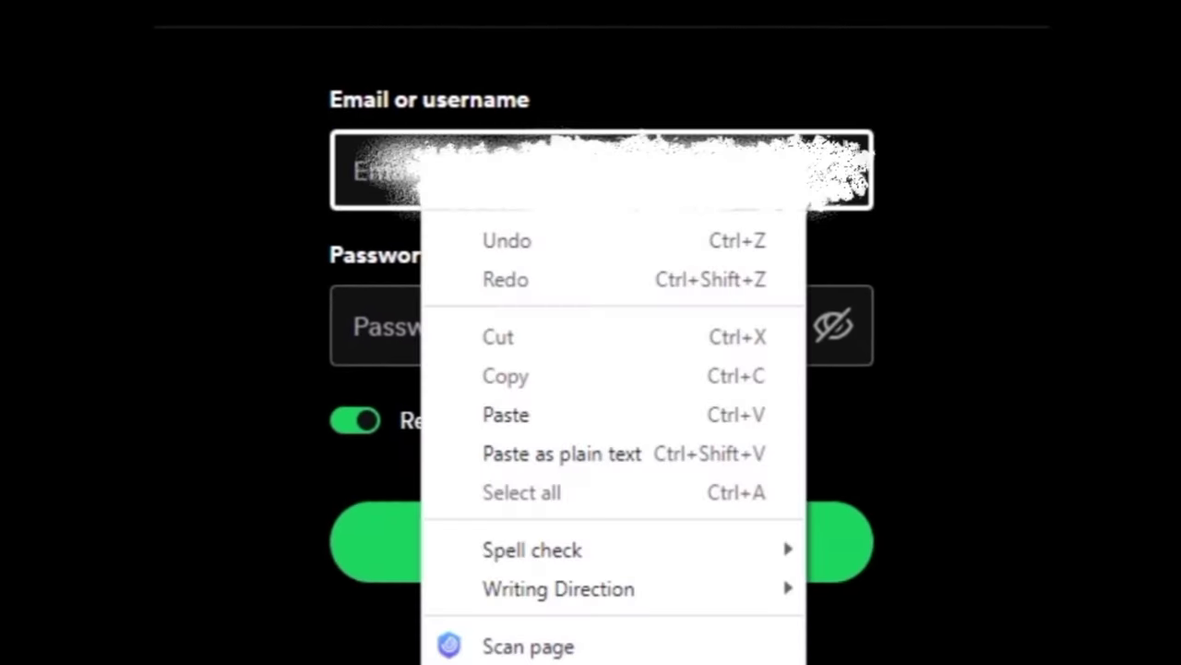
pyautogui.click(506, 414)
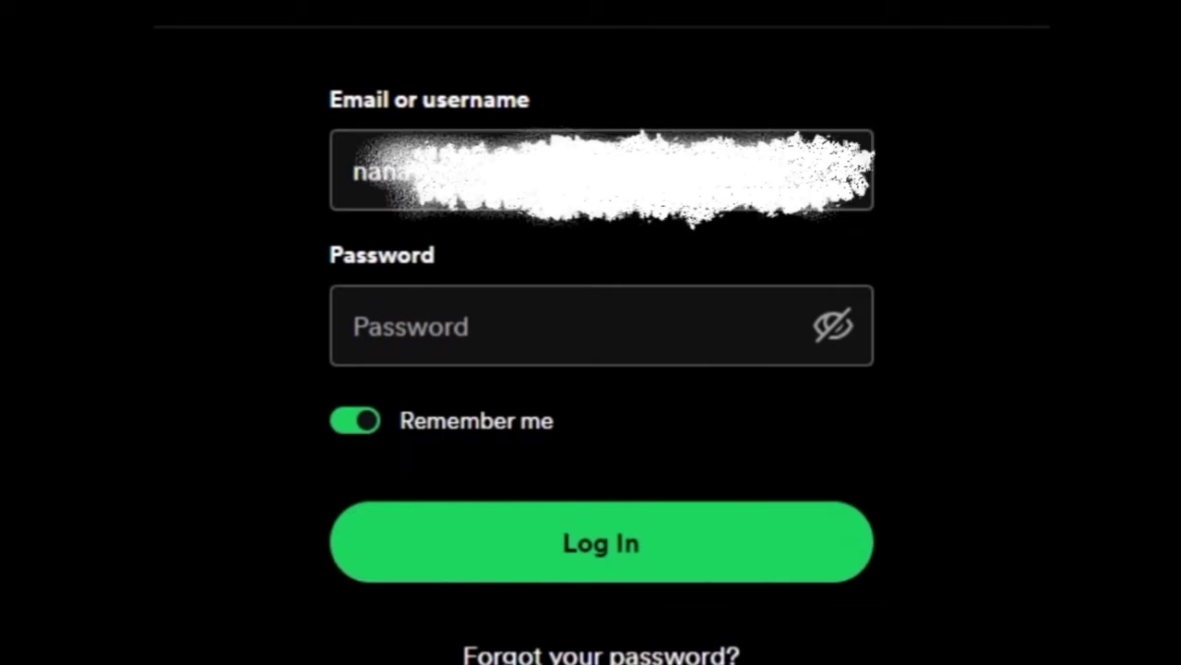
pyautogui.press('Tab')
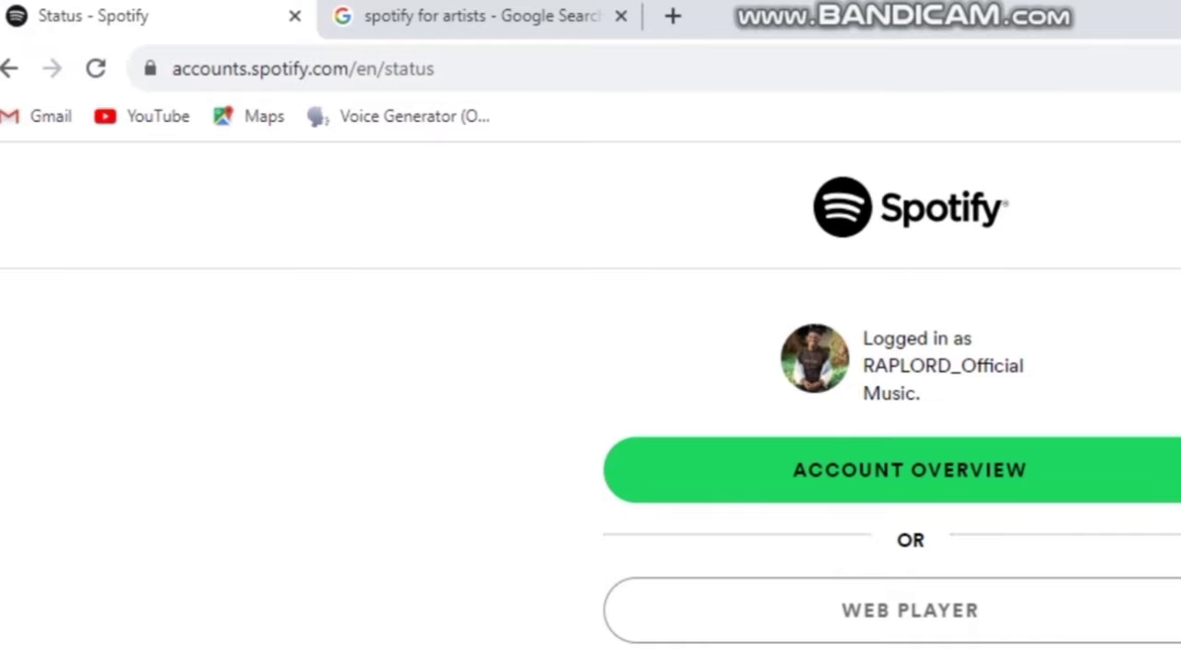
# Submit the login to reach the Spotify account overview page.
pyautogui.press('Return')
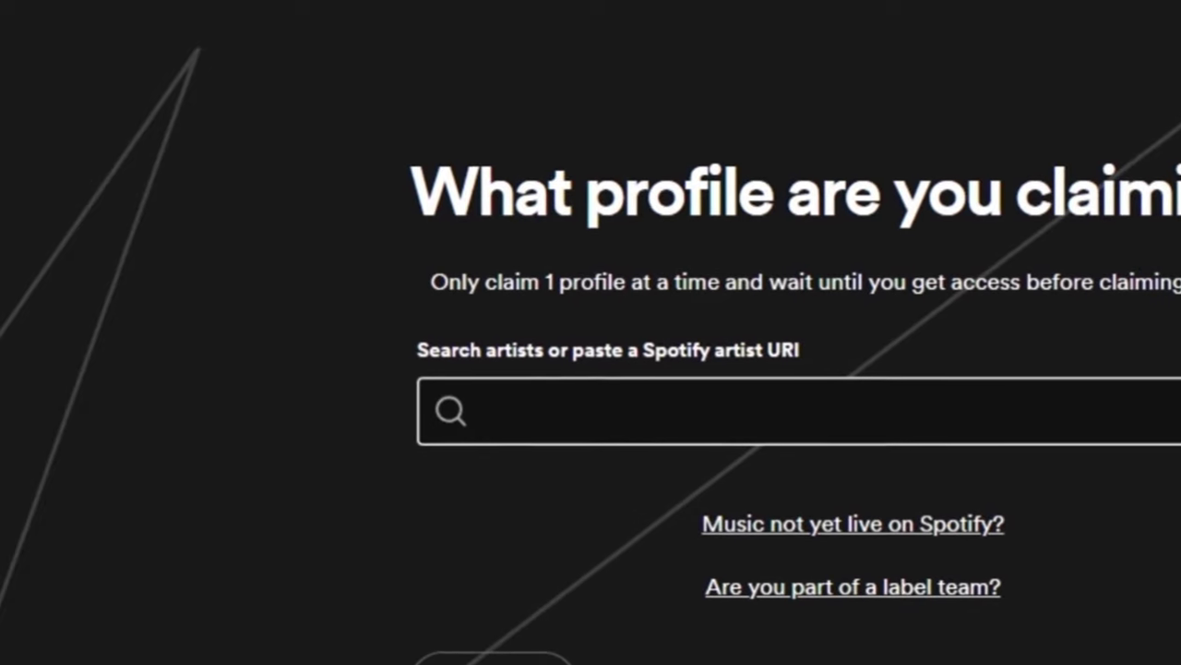
# Search the artist name 'Raplord_' and highlight RAPLORD_officialMusic in the suggestions.
pyautogui.write('R')
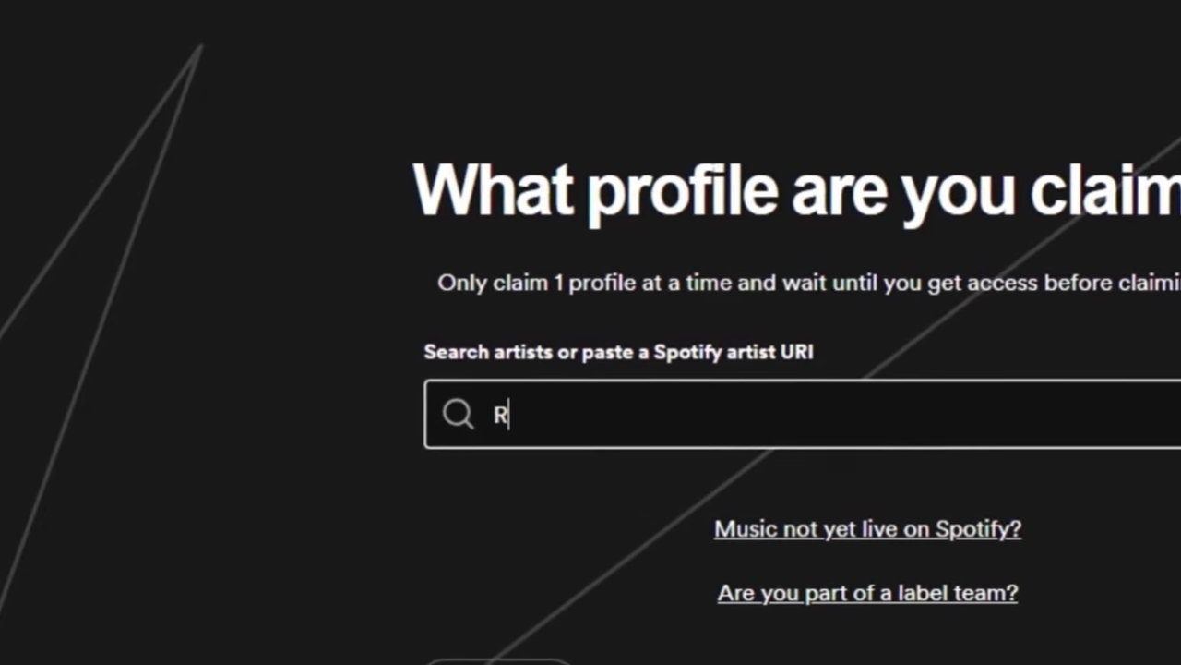
pyautogui.write('aplord')
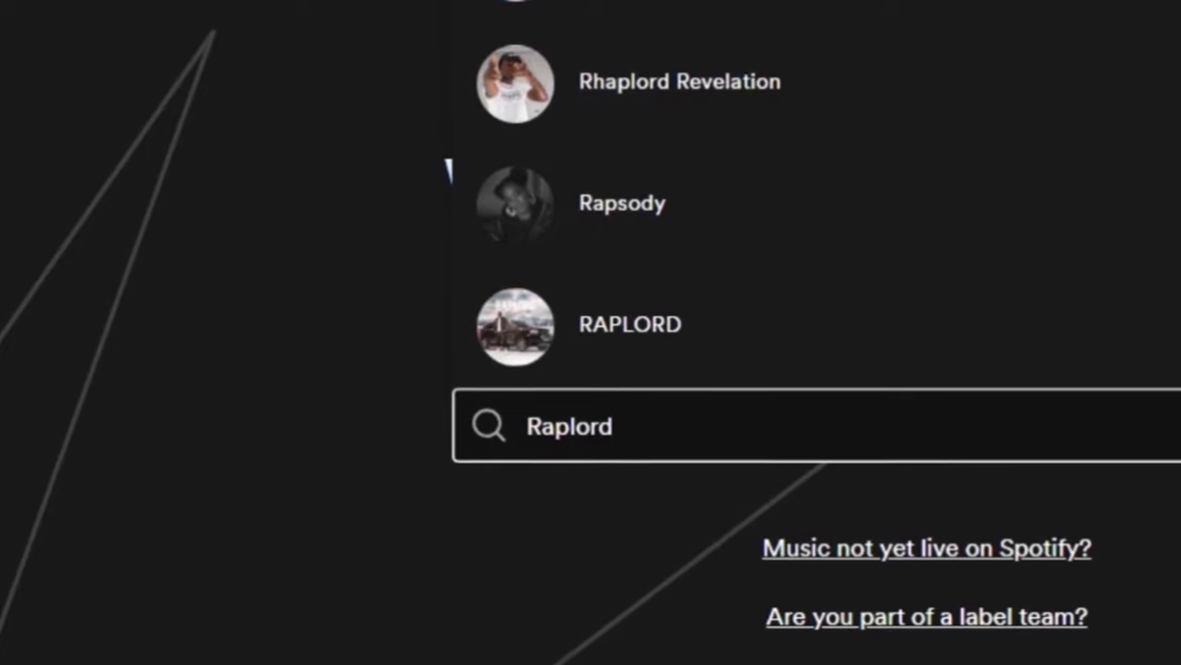
pyautogui.write('_')
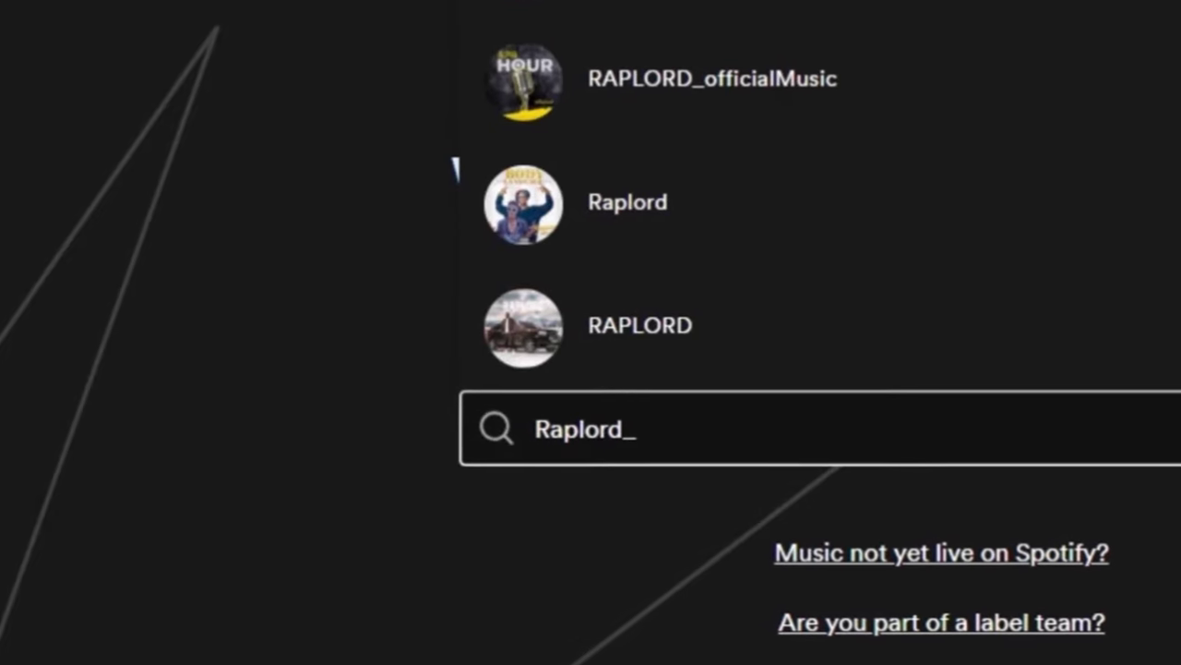
pyautogui.press('Up')
pyautogui.press('Up')
pyautogui.press('Up')
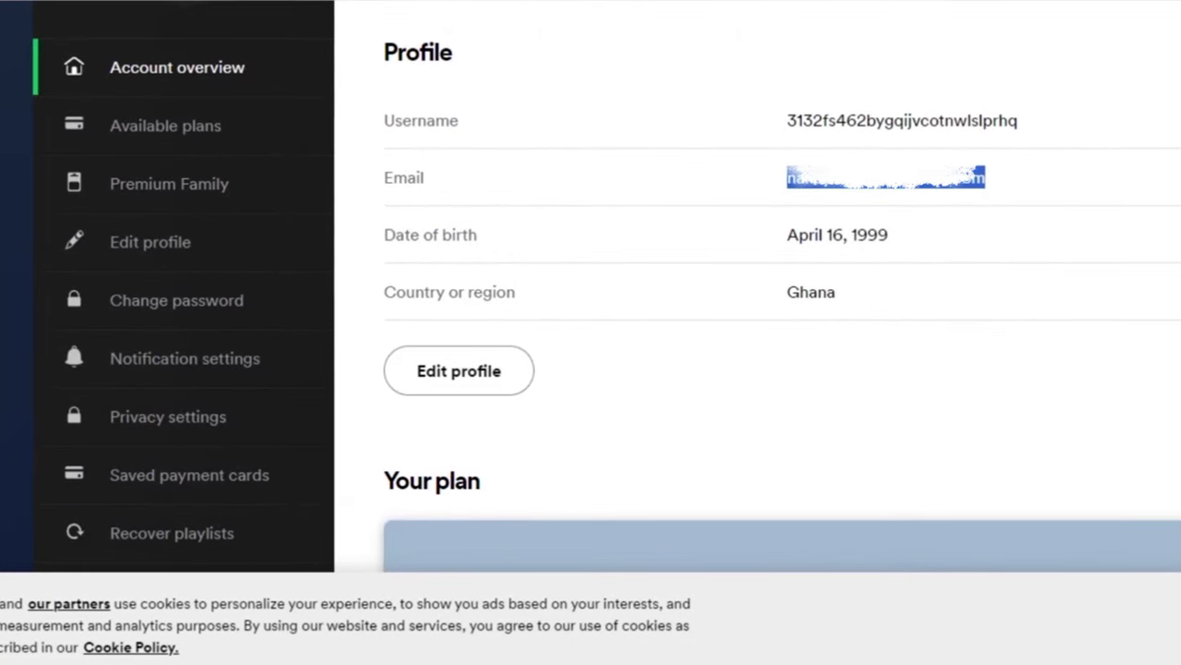
# Copy the account email in as the business email, submit it, and paste the six-digit code.
pyautogui.rightClick(789, 182)
pyautogui.click(841, 197)
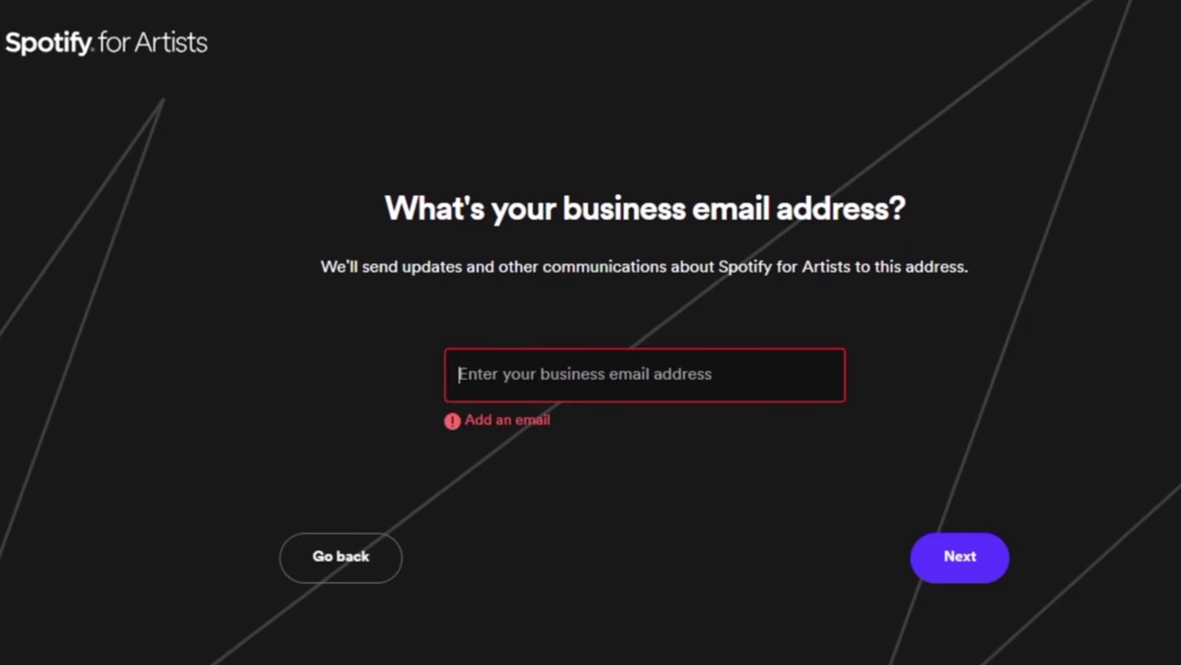
pyautogui.rightClick(542, 373)
pyautogui.click(593, 178)
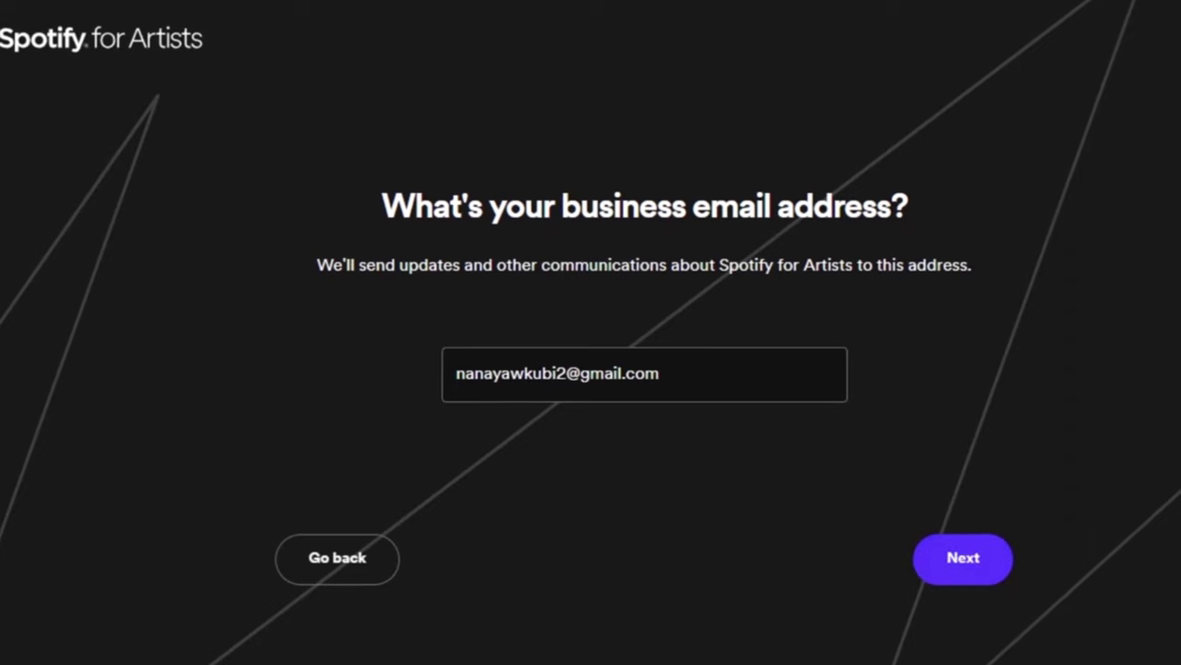
pyautogui.press('Return')
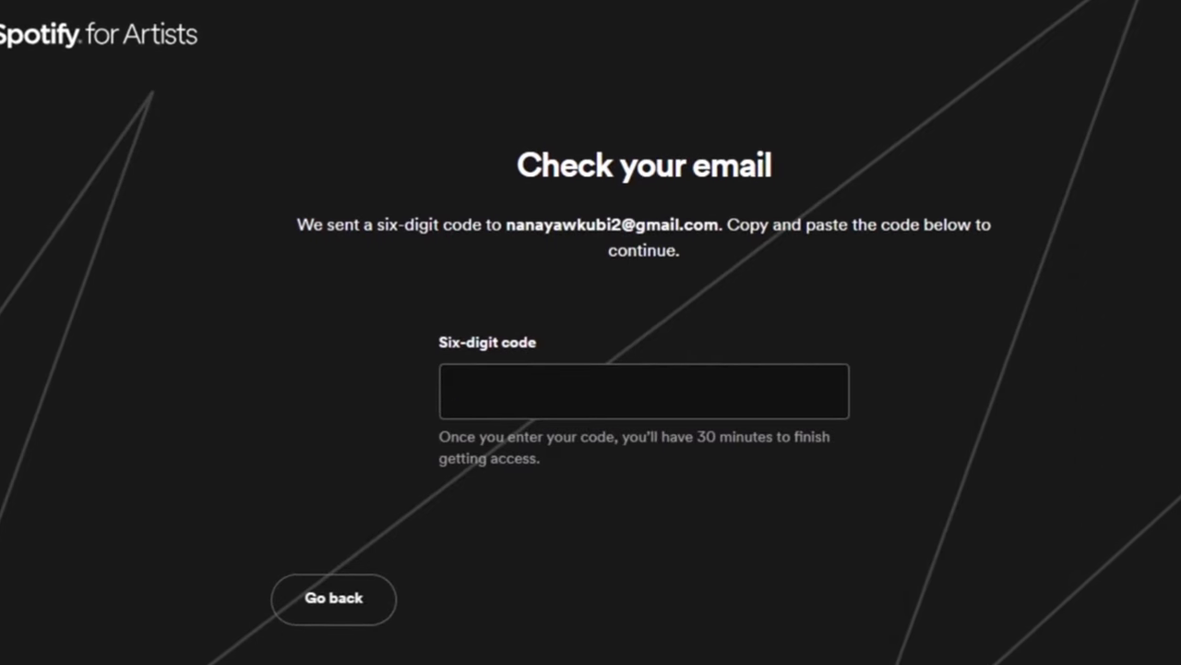
pyautogui.rightClick(549, 385)
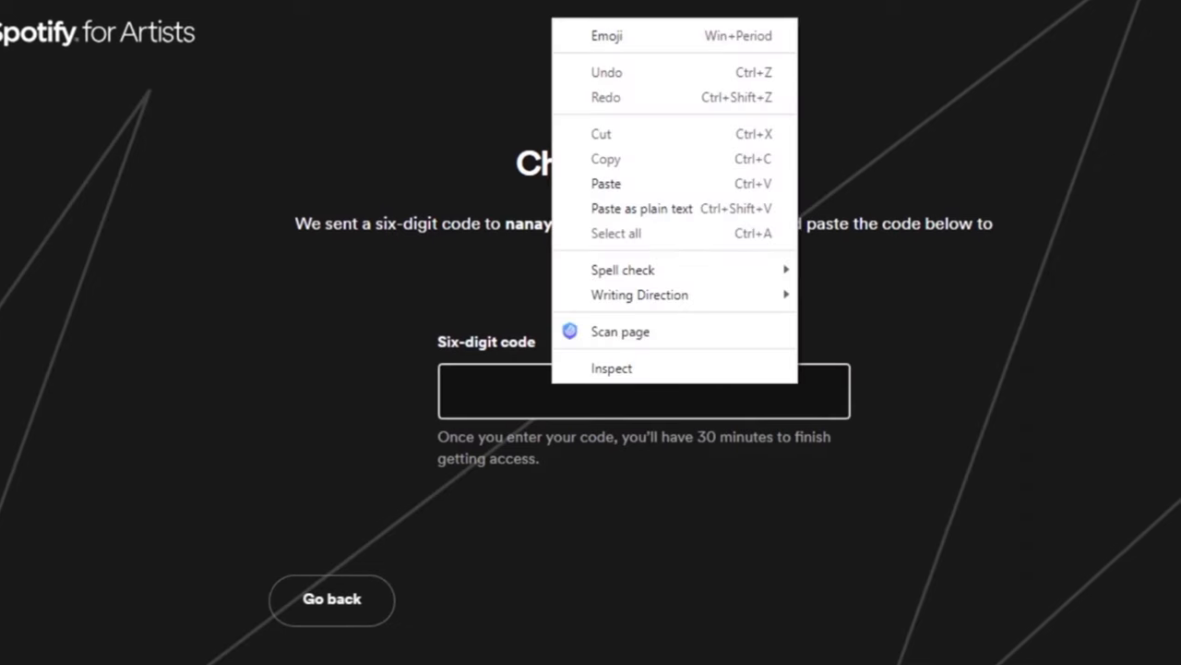
pyautogui.click(595, 182)
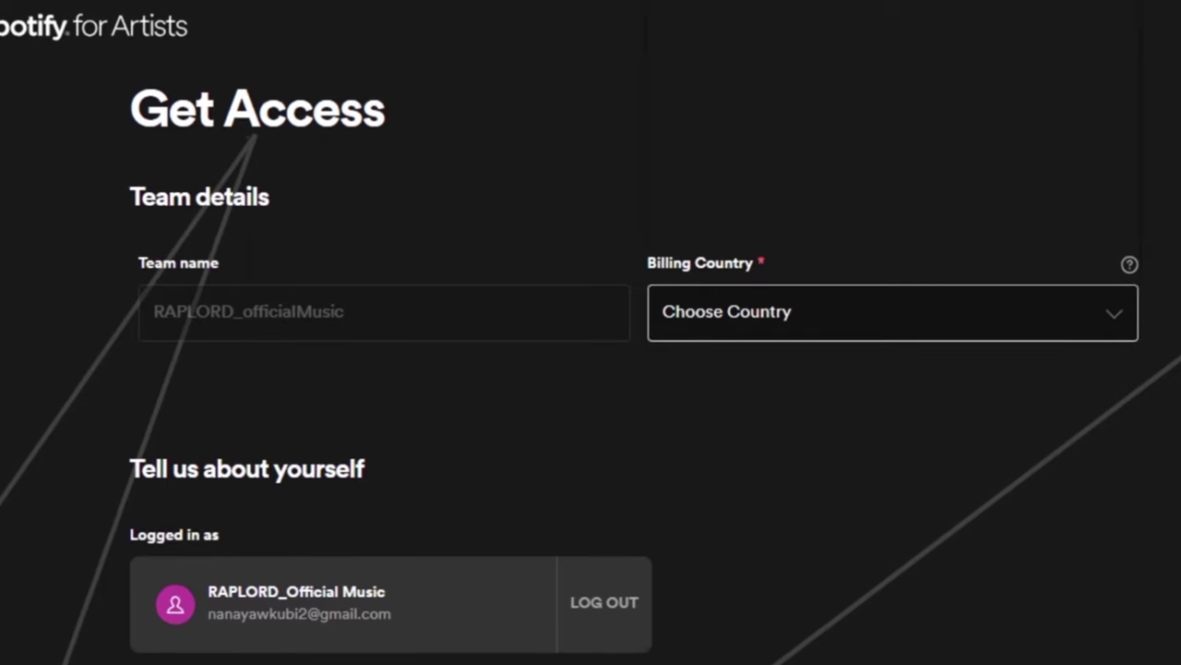
# Set the billing country to Ghana.
pyautogui.hotkey('alt', 'Down')
pyautogui.write('gh')
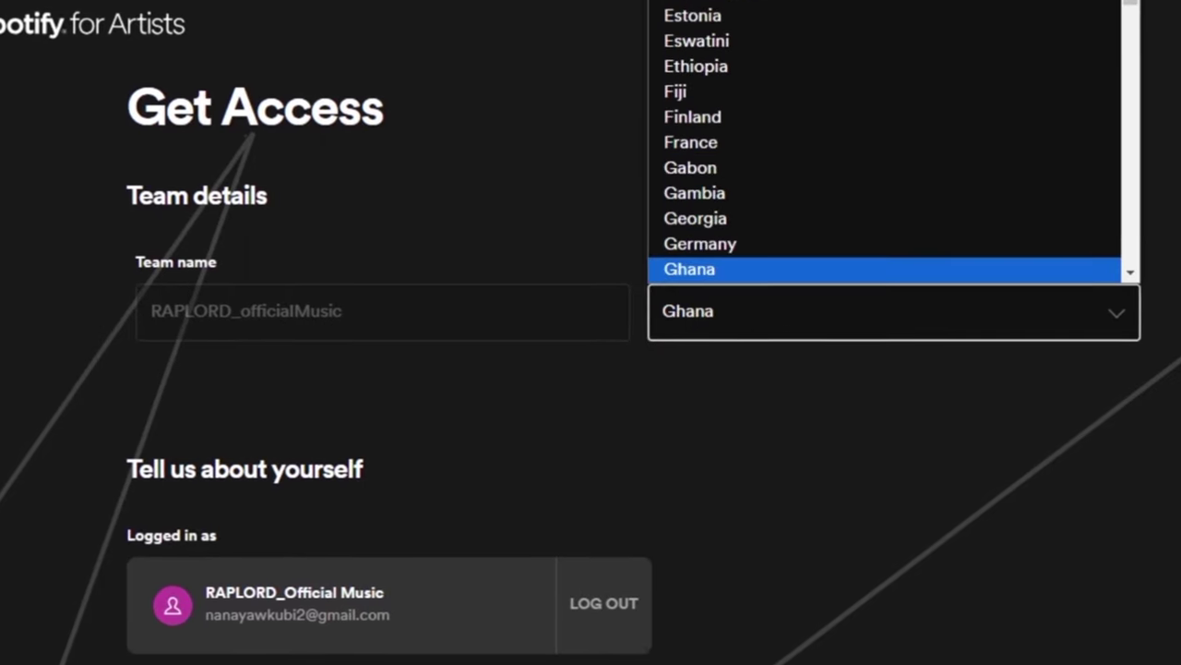
pyautogui.press('Return')
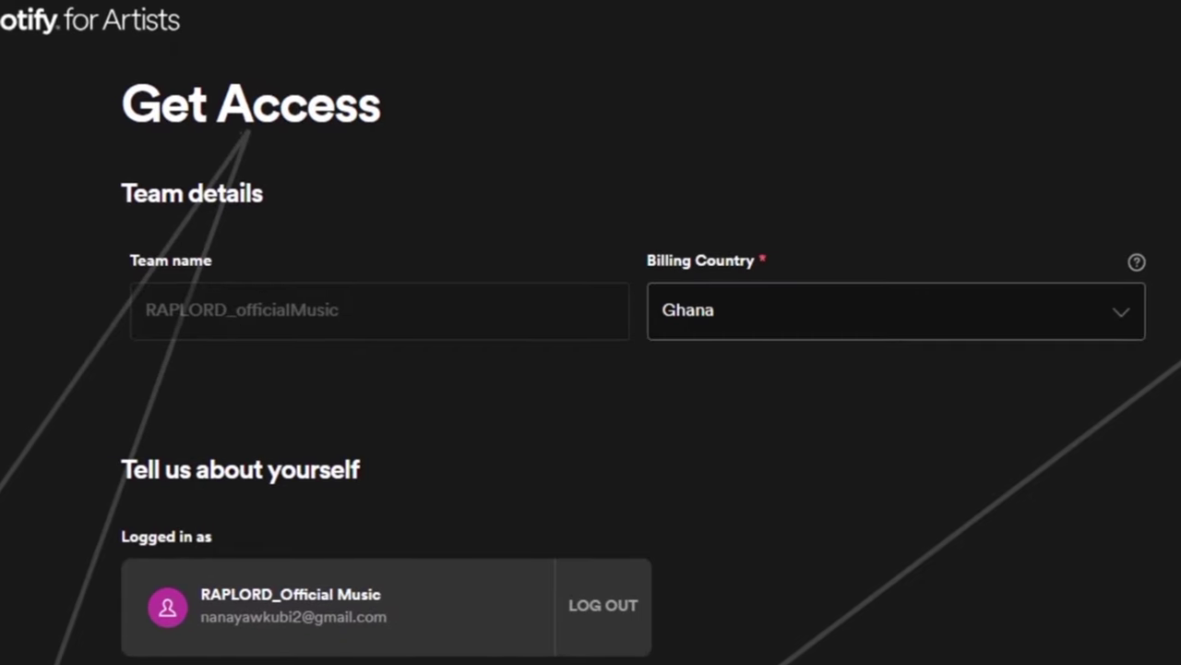
pyautogui.scroll(-5, 590, 369)
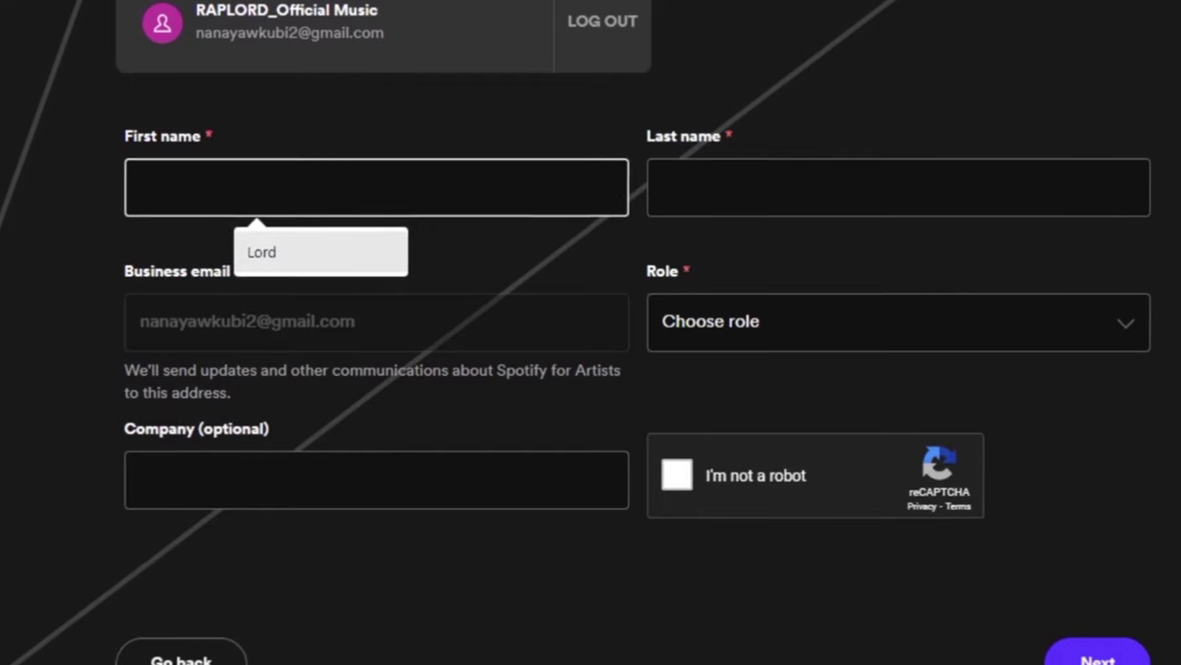
# Fill the first and last name fields from the saved autofill suggestions.
pyautogui.press('Down')
pyautogui.press('Return')
pyautogui.press('Tab')
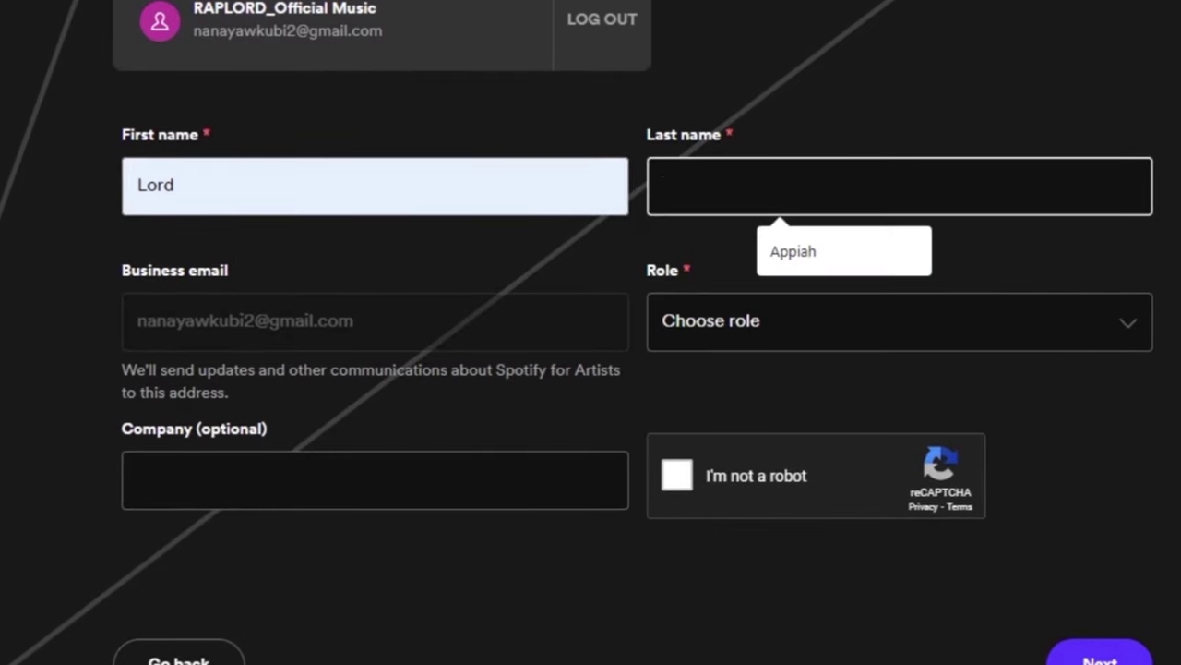
pyautogui.press('Down')
pyautogui.press('Return')
# Choose Artist as the role and start the reCAPTCHA robot check.
pyautogui.press('Tab')
pyautogui.press('space')
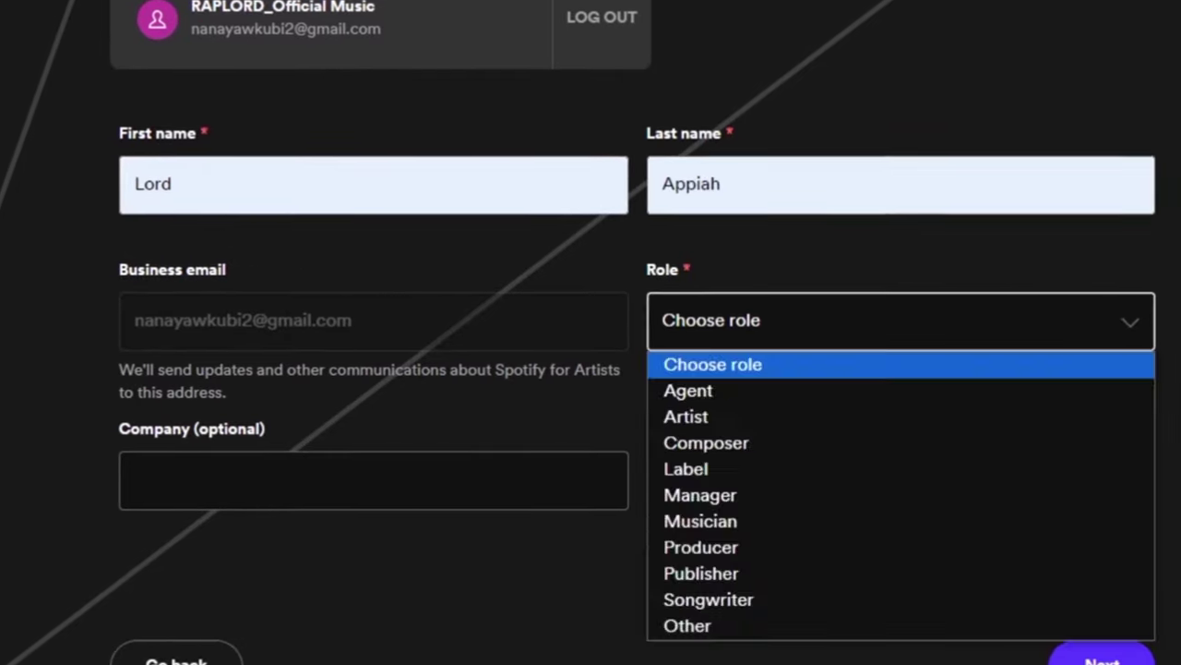
pyautogui.press('Down')
pyautogui.press('Down')
pyautogui.press('Return')
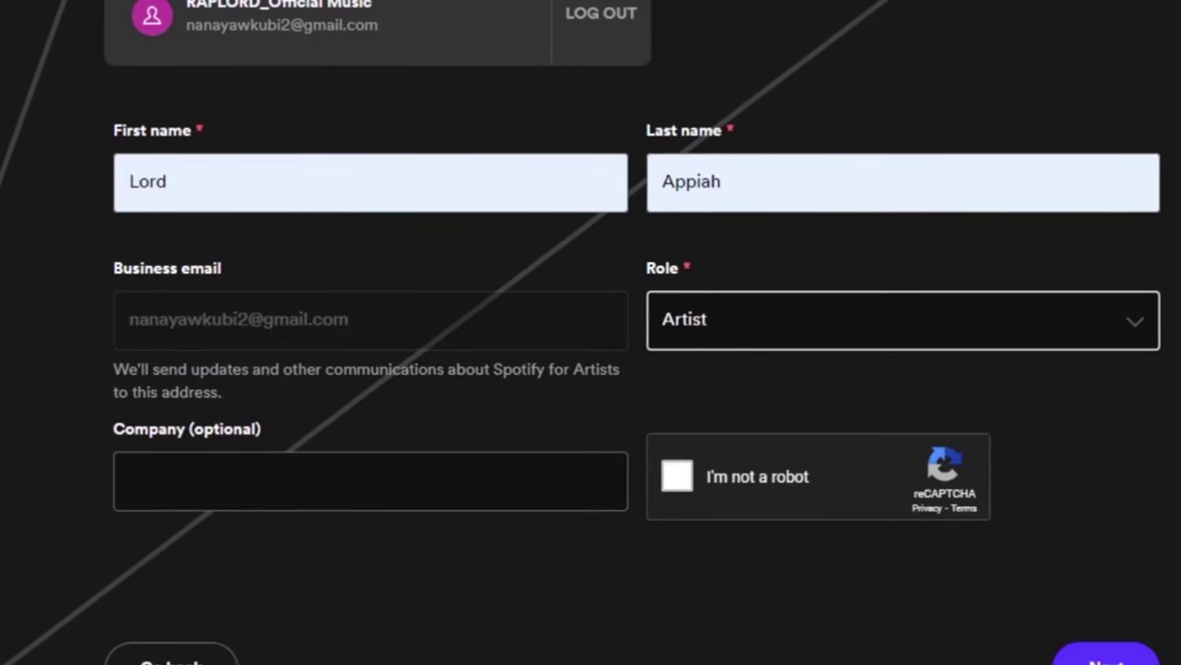
pyautogui.press('Tab')
pyautogui.press('Tab')
pyautogui.press('space')
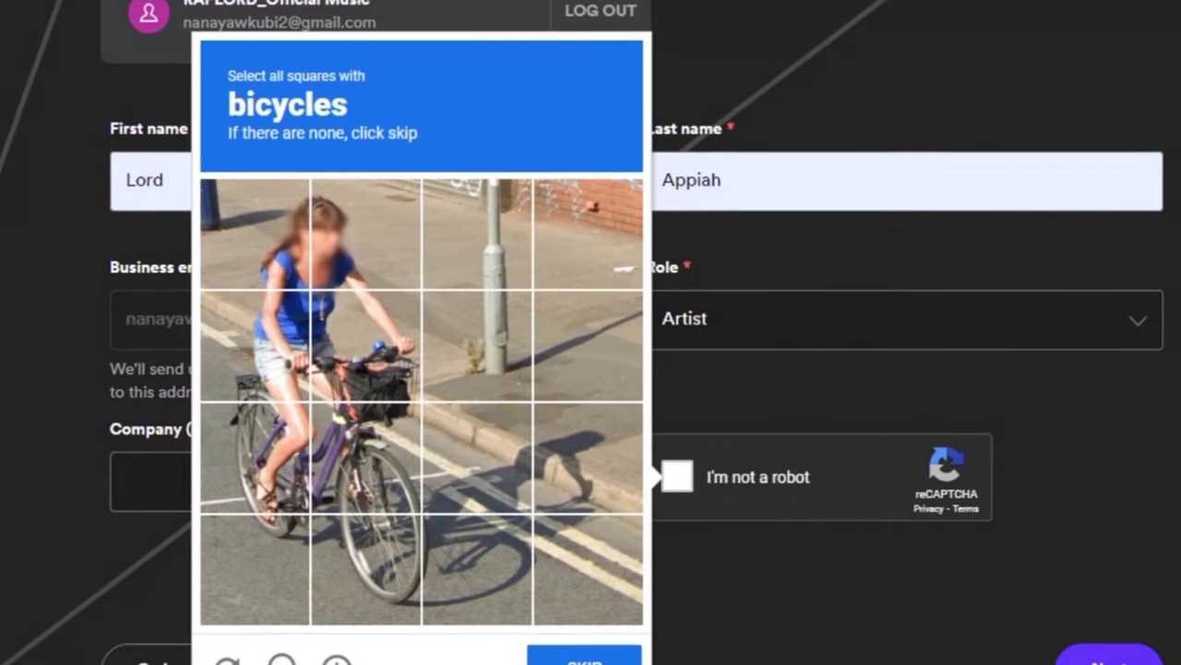
# Select the three bicycle tiles and submit the first image challenge.
pyautogui.click(366, 457)
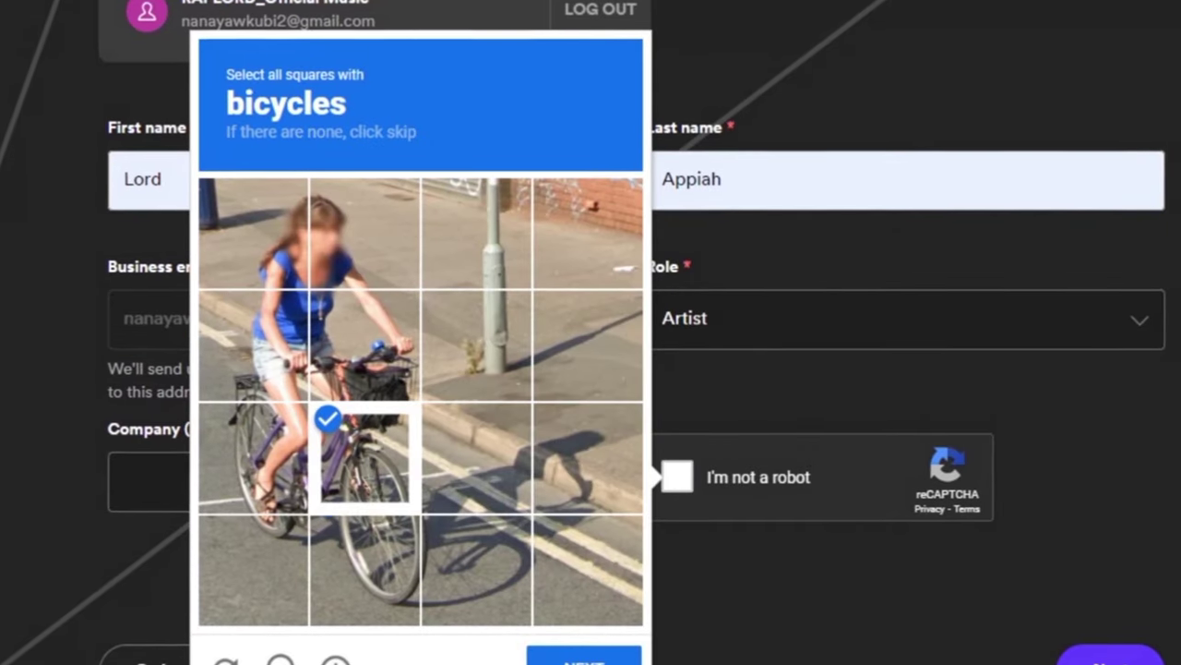
pyautogui.click(364, 570)
pyautogui.click(254, 457)
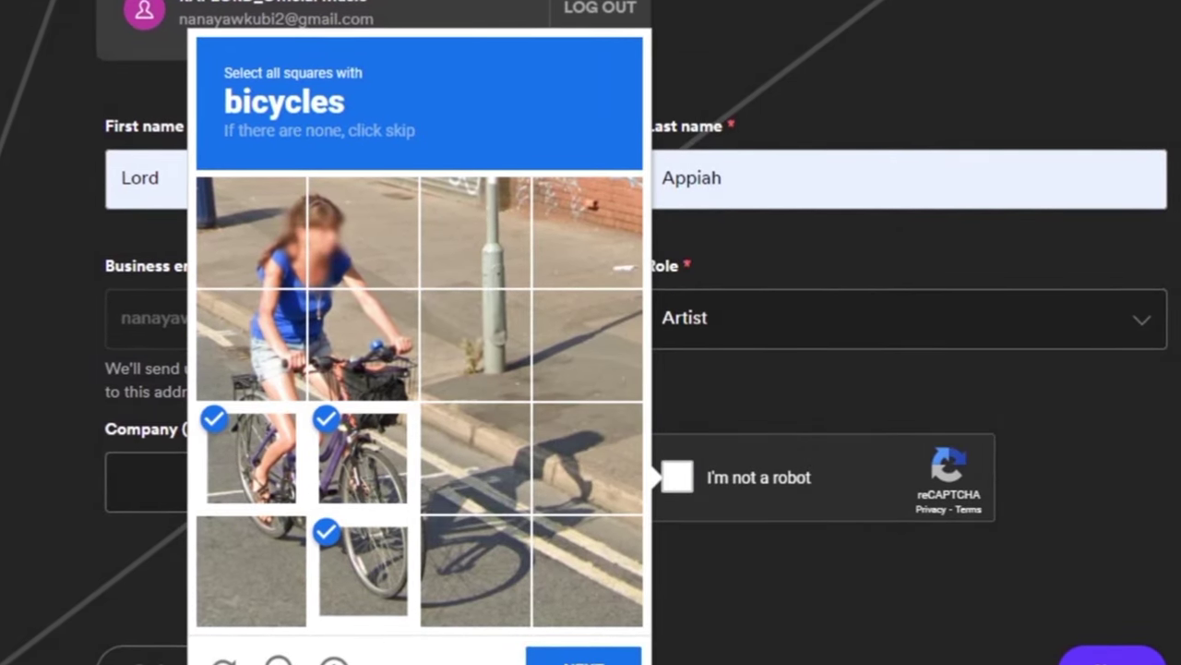
pyautogui.click(583, 657)
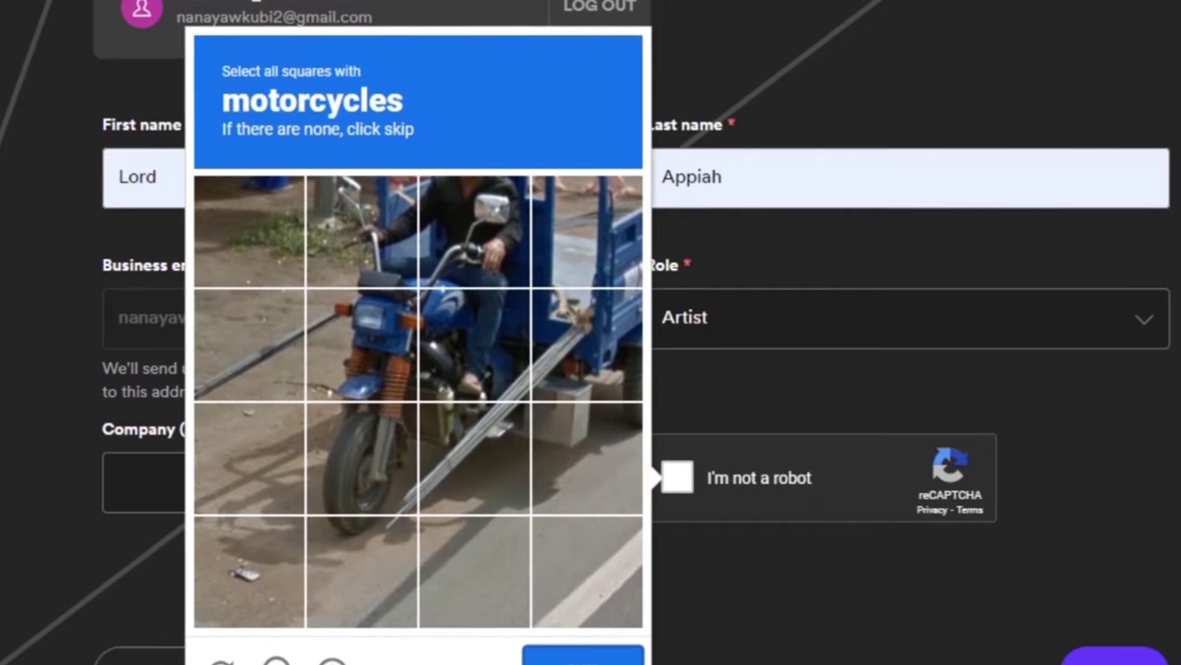
# Select the three motorcycle tiles and verify the second challenge.
pyautogui.click(362, 345)
pyautogui.click(362, 459)
pyautogui.click(474, 346)
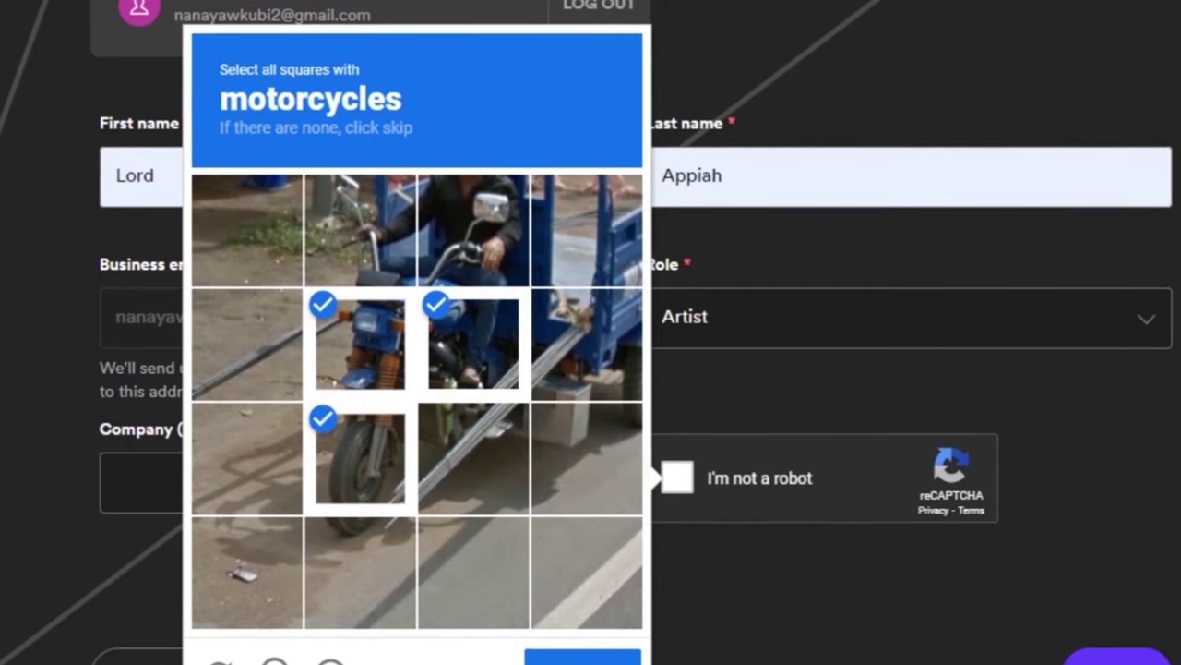
pyautogui.click(584, 657)
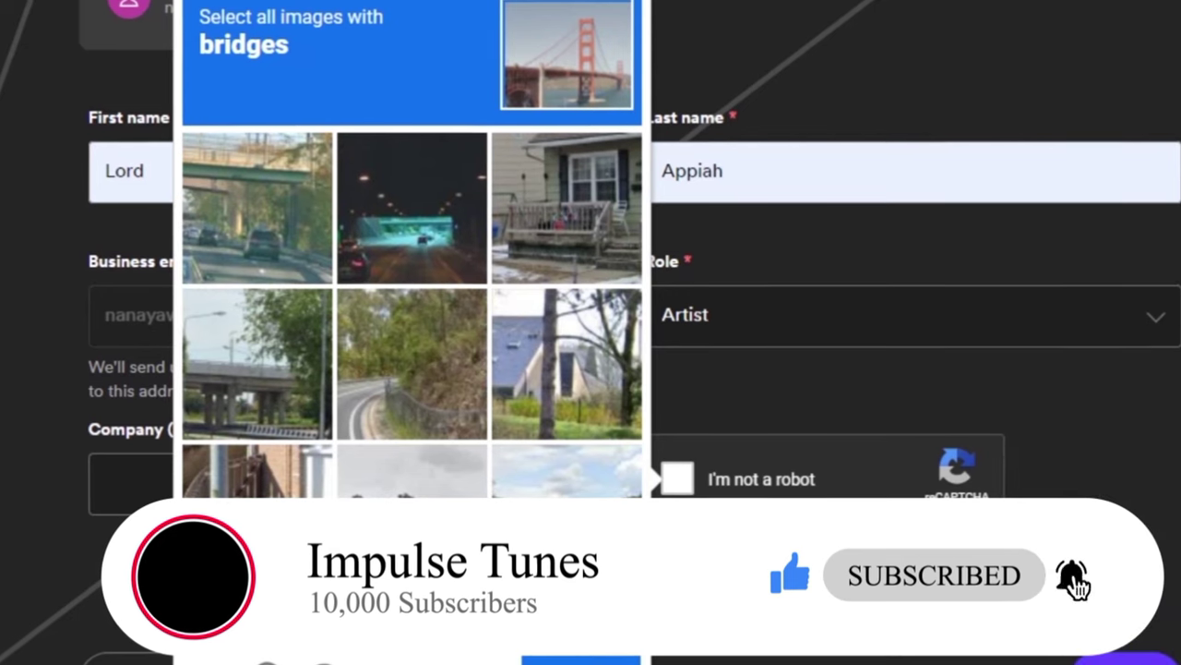
# Tick three bridge images in the bridges challenge.
pyautogui.click(255, 207)
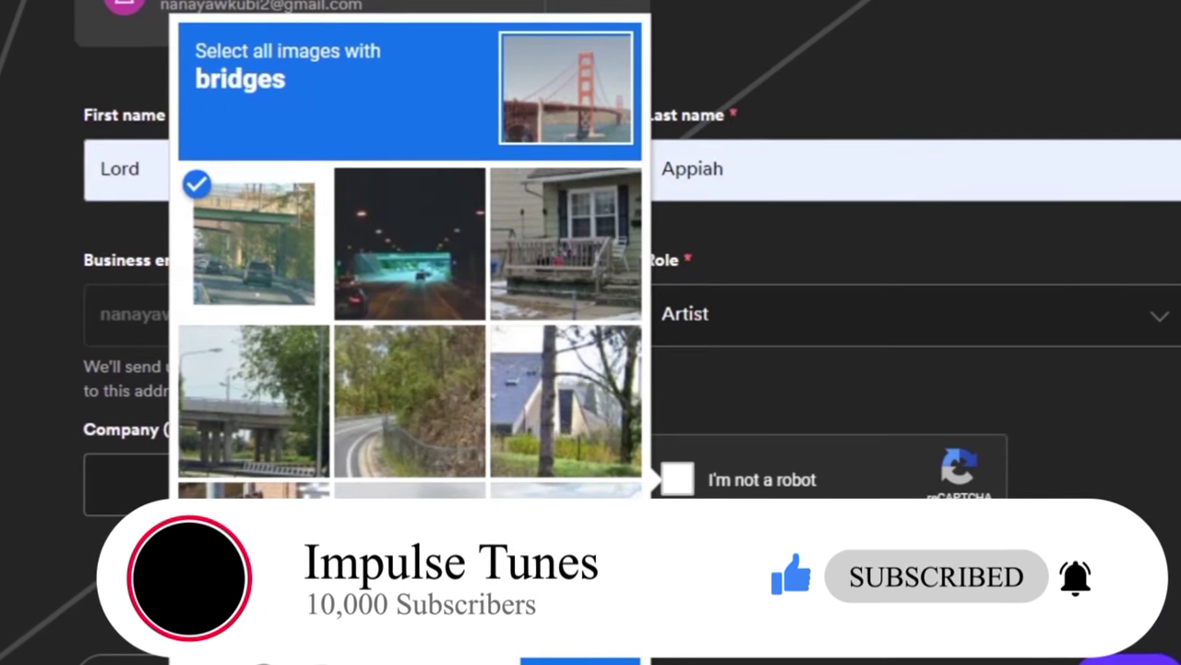
pyautogui.click(254, 402)
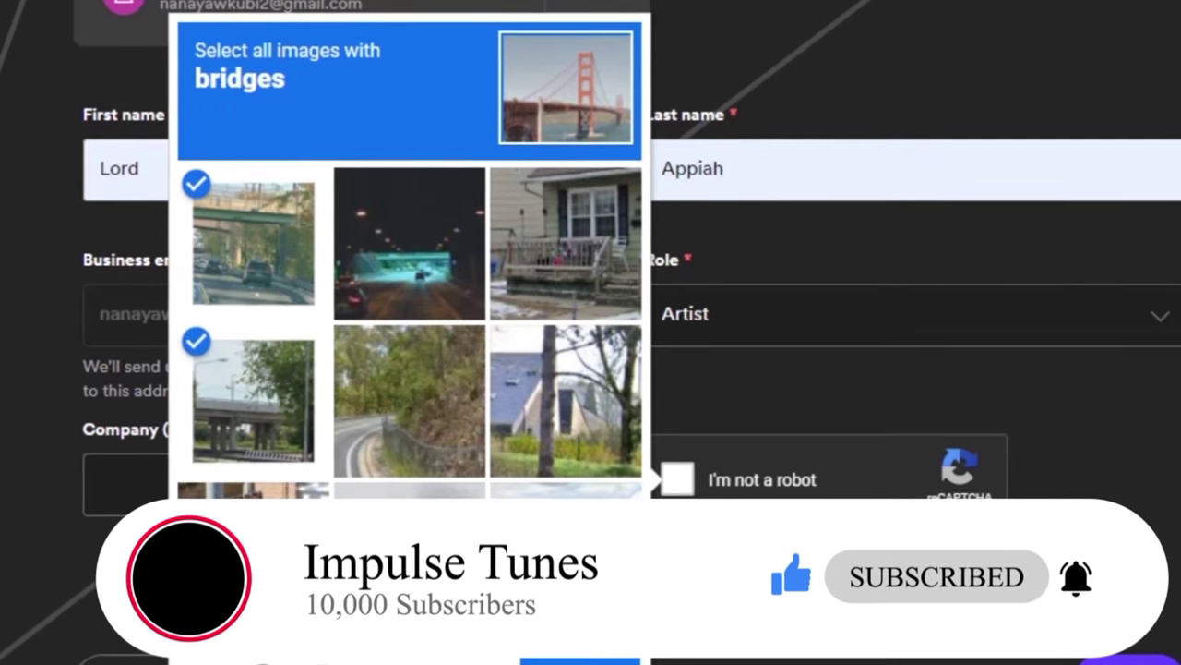
pyautogui.click(565, 554)
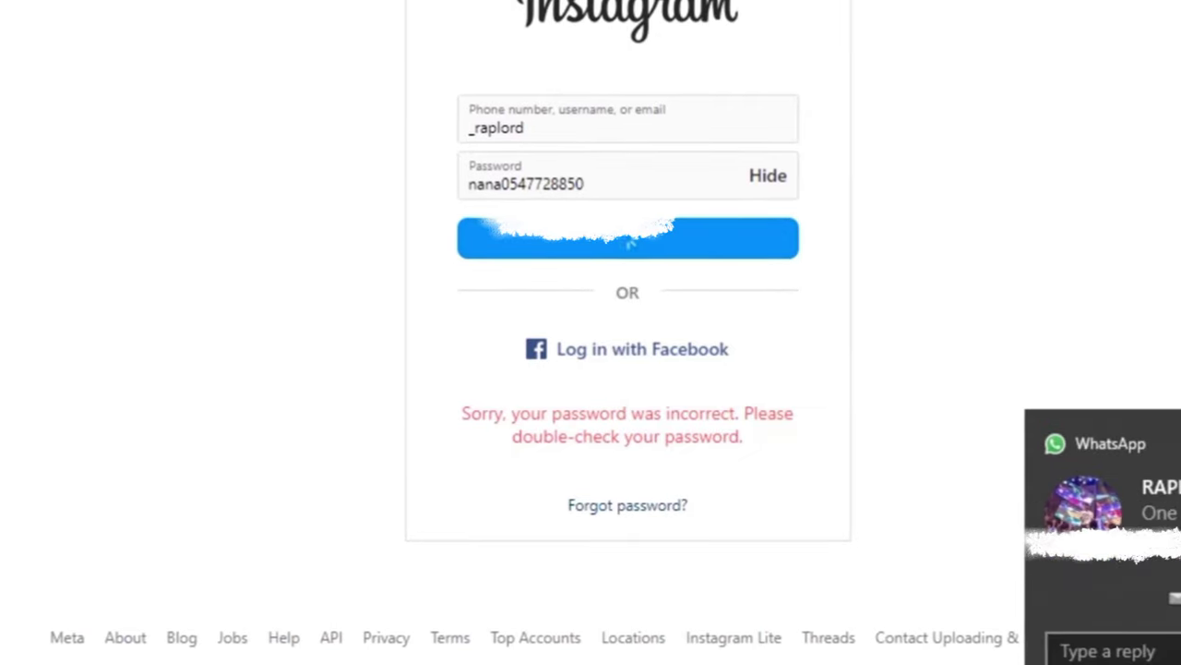
# Resubmit the Instagram login and send 'top one work' in the WhatsApp message notification.
pyautogui.click(629, 241)
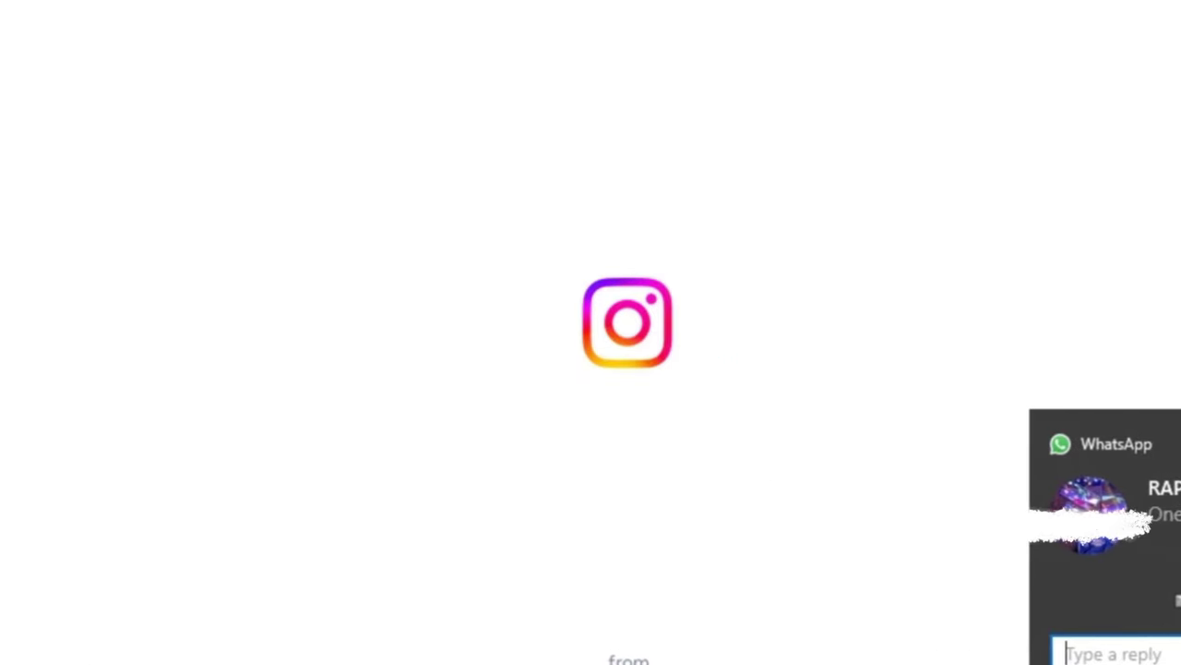
pyautogui.write('top one work')
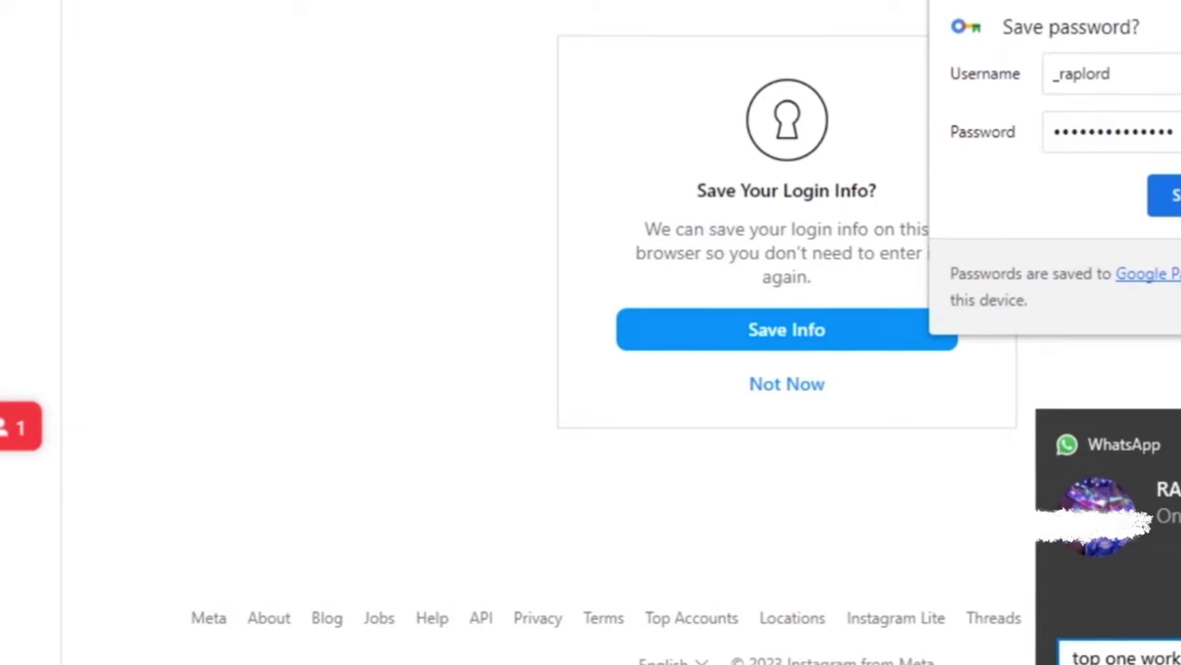
pyautogui.press('Return')
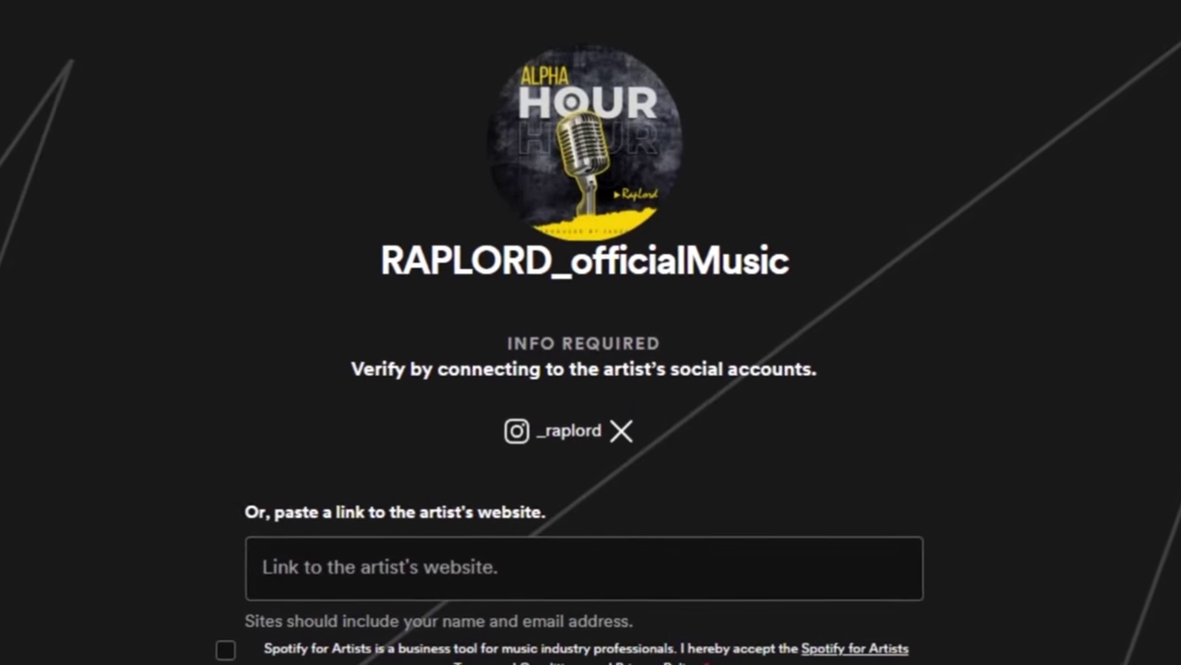
# Scroll down the claim form and tick the Terms and Privacy Policy checkbox.
pyautogui.scroll(-4, 590, 369)
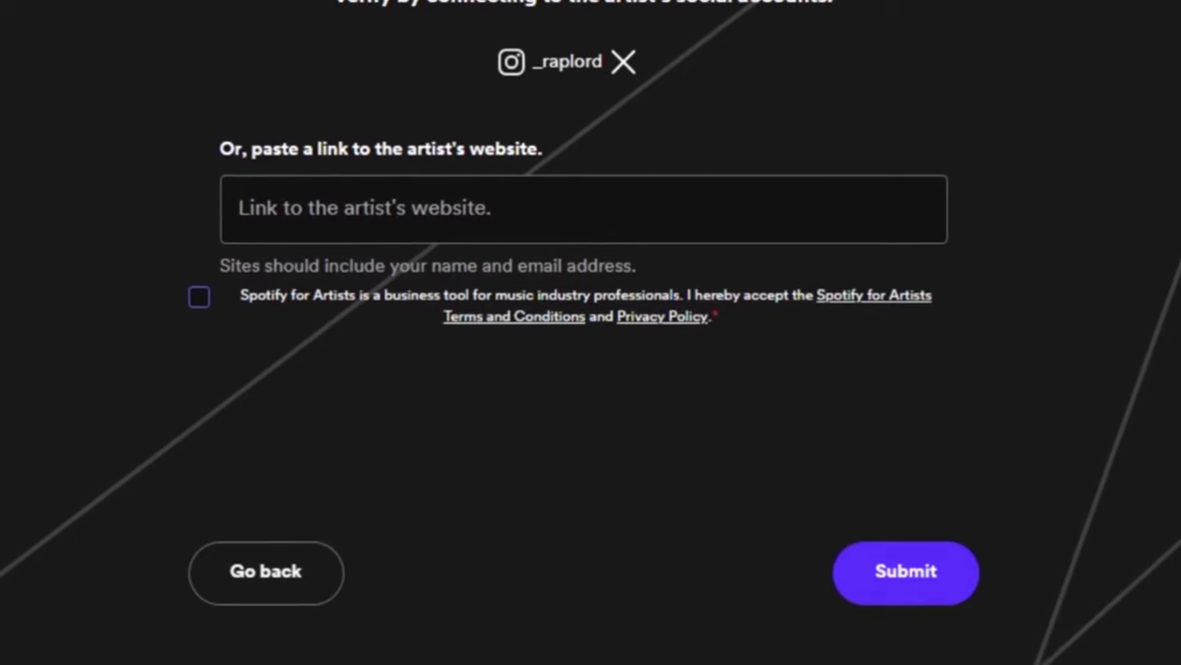
pyautogui.click(204, 300)
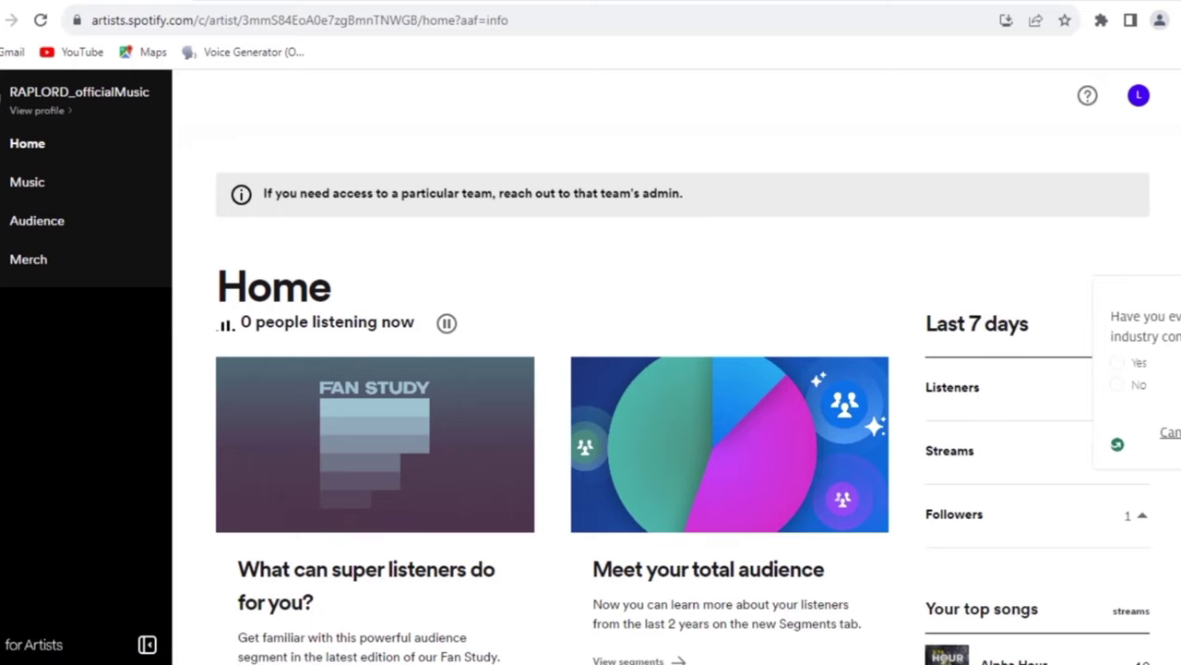
# Scroll through the Home dashboard, then choose Upload image on the profile photo card.
pyautogui.scroll(-2, 591, 369)
pyautogui.scroll(-3, 591, 369)
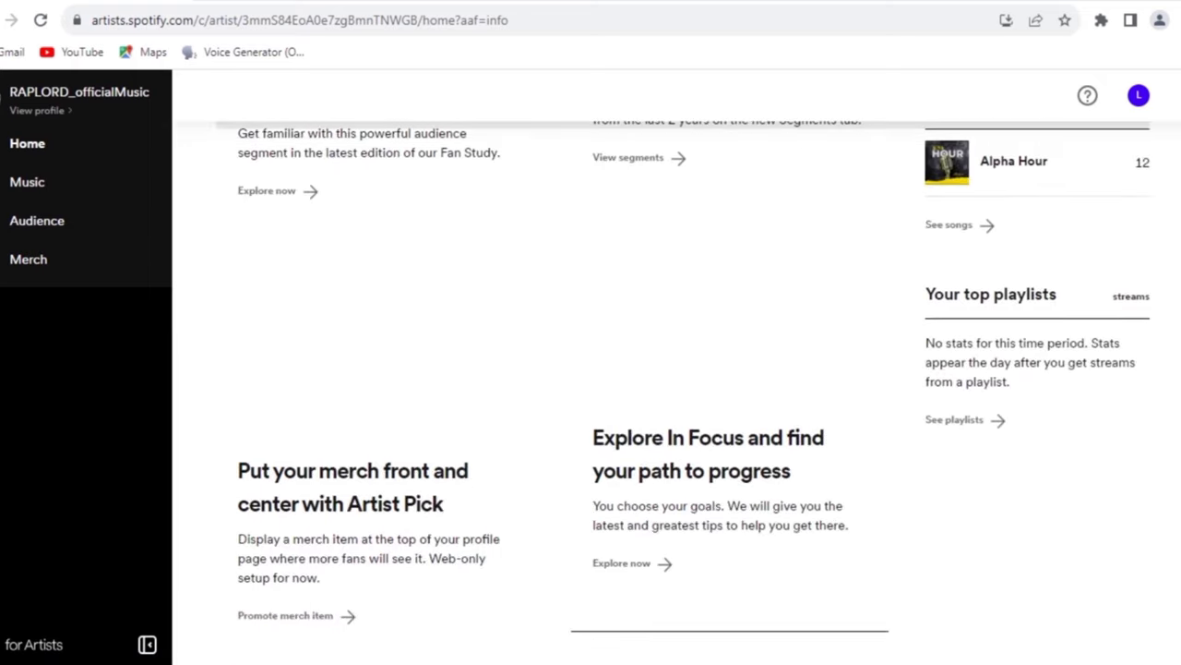
pyautogui.scroll(-5, 591, 370)
pyautogui.scroll(-3, 591, 370)
pyautogui.scroll(-3, 590, 370)
pyautogui.scroll(-3, 591, 370)
pyautogui.scroll(-1, 590, 369)
pyautogui.scroll(5, 590, 369)
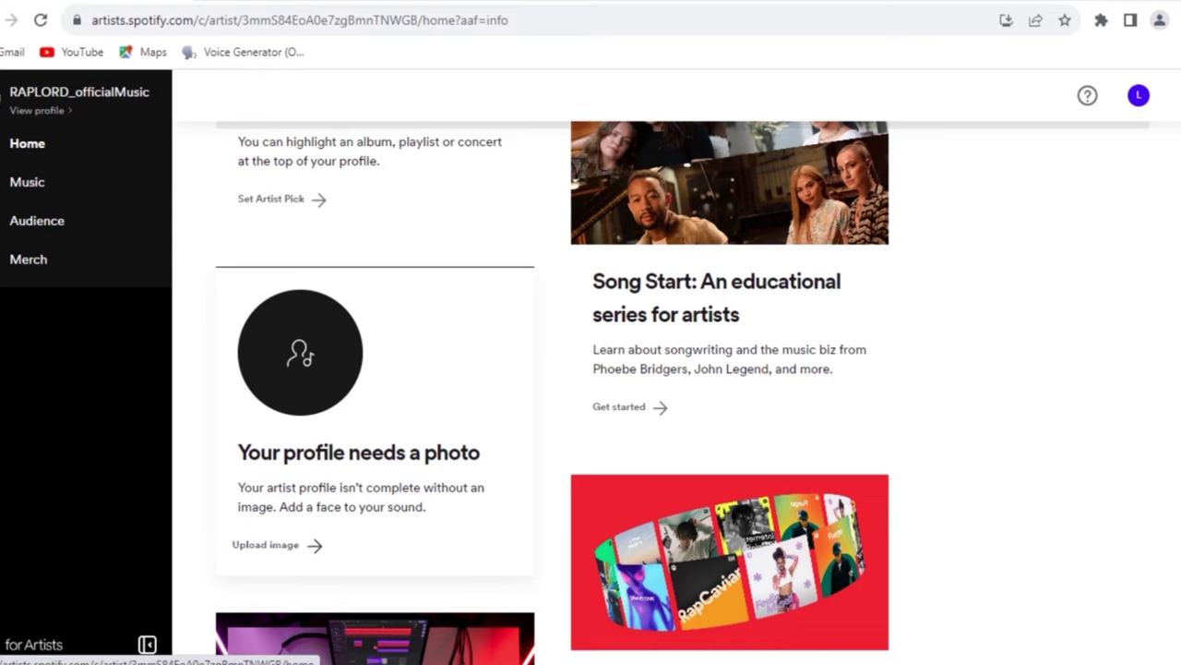
pyautogui.click(272, 545)
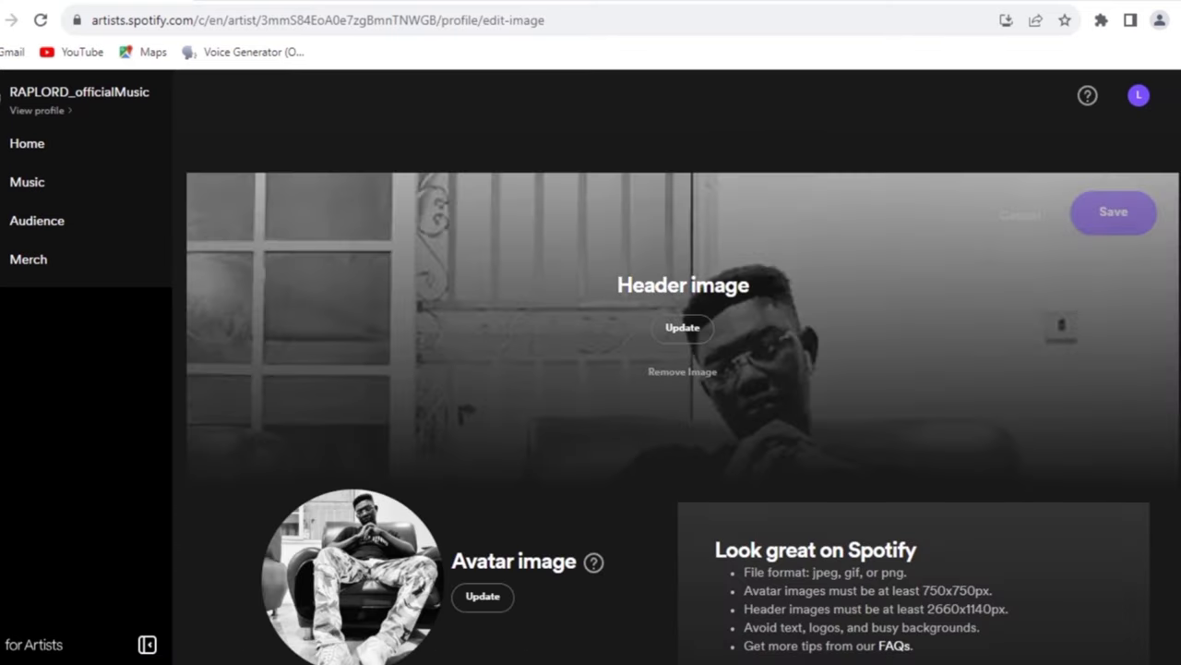
# Scroll through the Header image and Avatar image sections of the image editor.
pyautogui.scroll(-3, 683, 370)
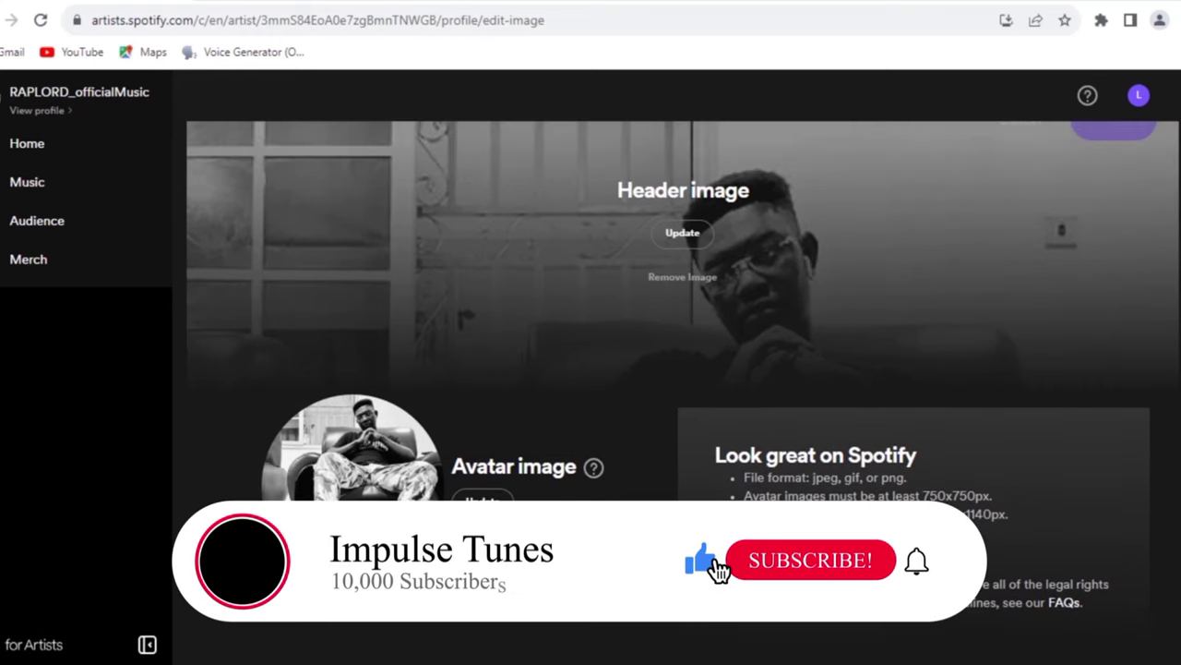
pyautogui.scroll(2, 683, 369)
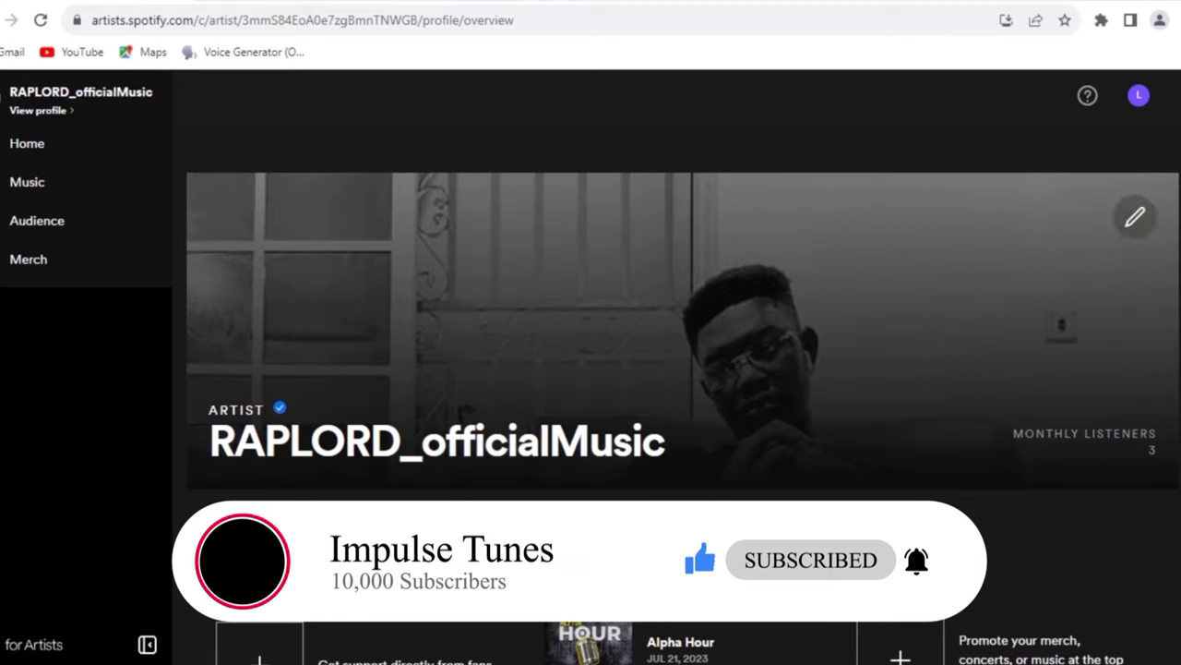
# Browse the RAPLORD_officialMusic overview, then its About tab's image gallery and More Info section.
pyautogui.scroll(-2, 683, 388)
pyautogui.scroll(-1, 591, 369)
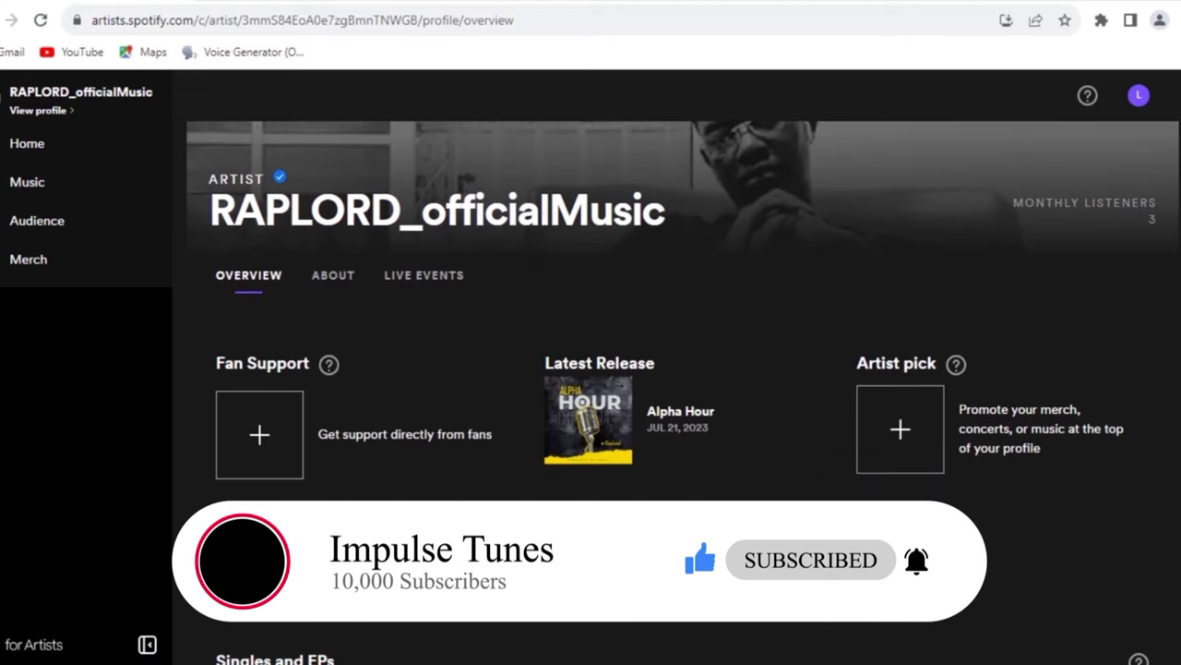
pyautogui.click(332, 275)
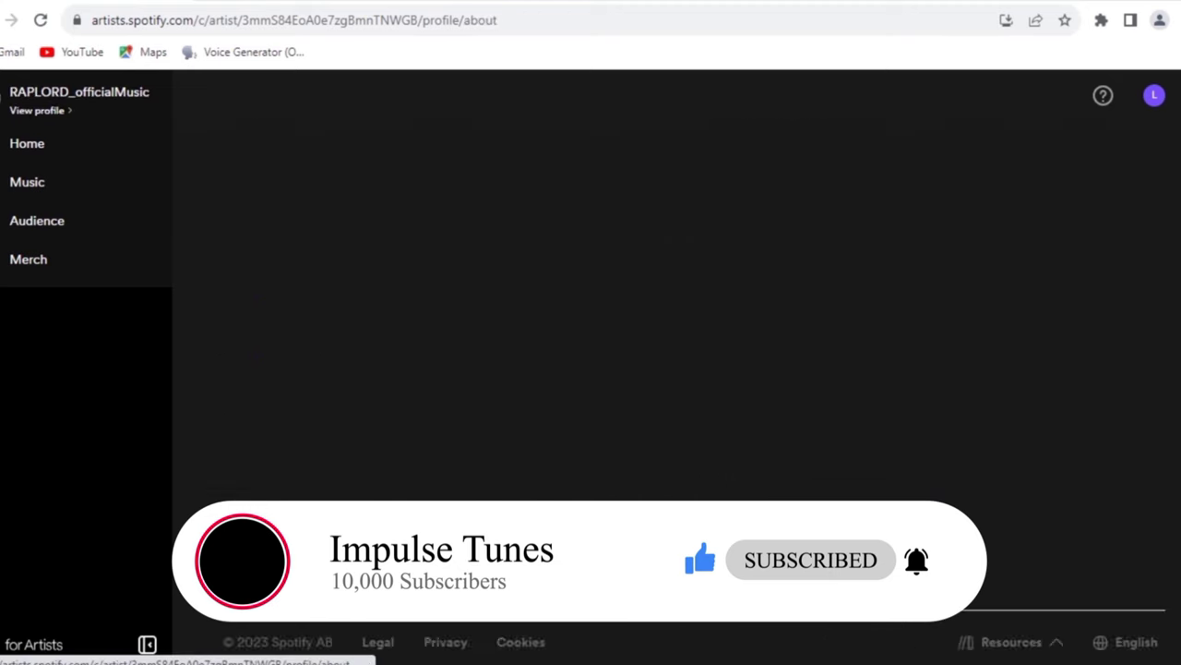
pyautogui.scroll(-4, 591, 369)
pyautogui.scroll(-1, 591, 369)
pyautogui.scroll(-1, 591, 369)
pyautogui.scroll(3, 591, 369)
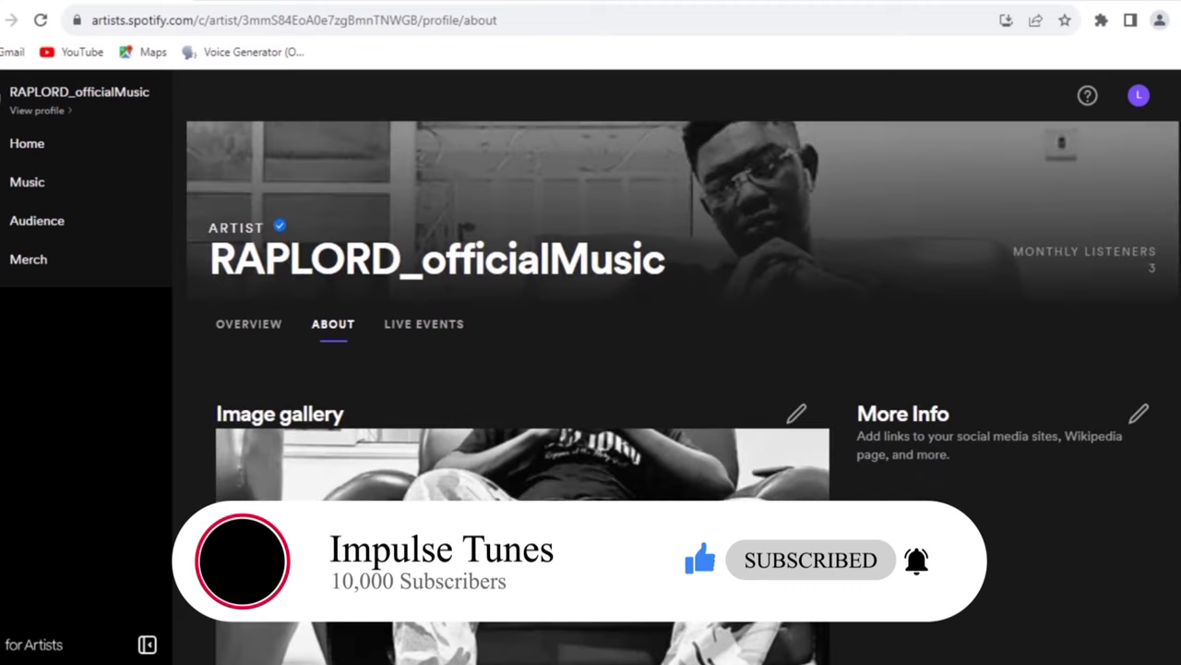
pyautogui.scroll(-4, 591, 369)
pyautogui.scroll(5, 591, 369)
pyautogui.scroll(1, 590, 369)
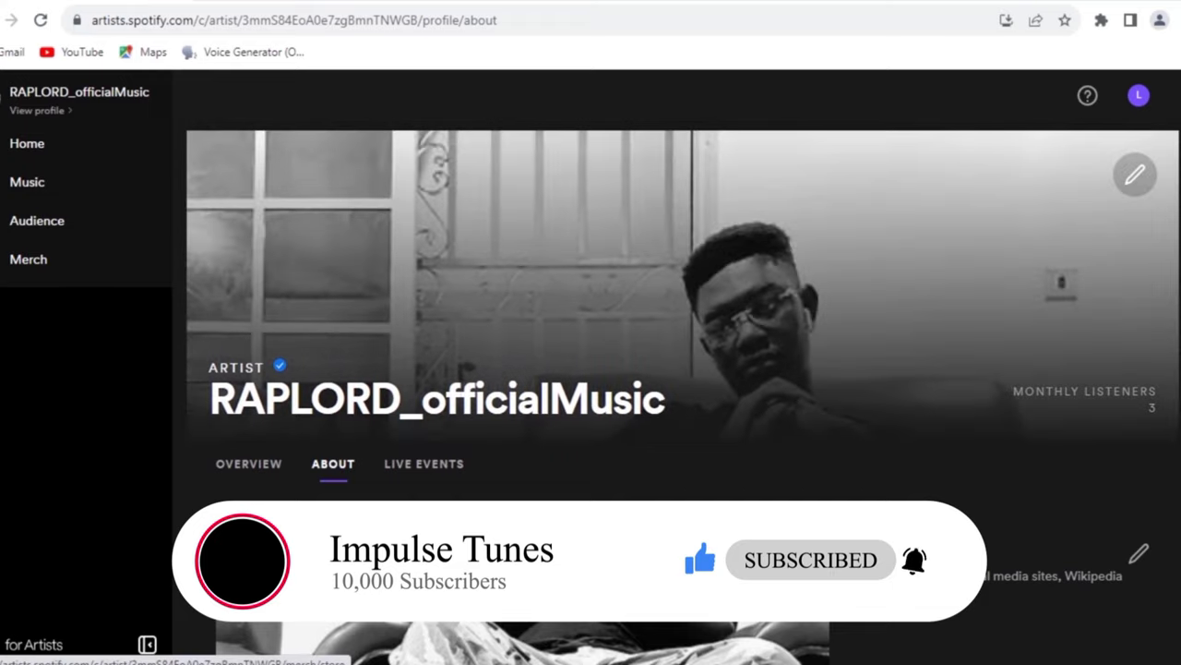
# Review the Merch page's Shopify section, then return to the profile's Singles and EPs.
pyautogui.click(28, 260)
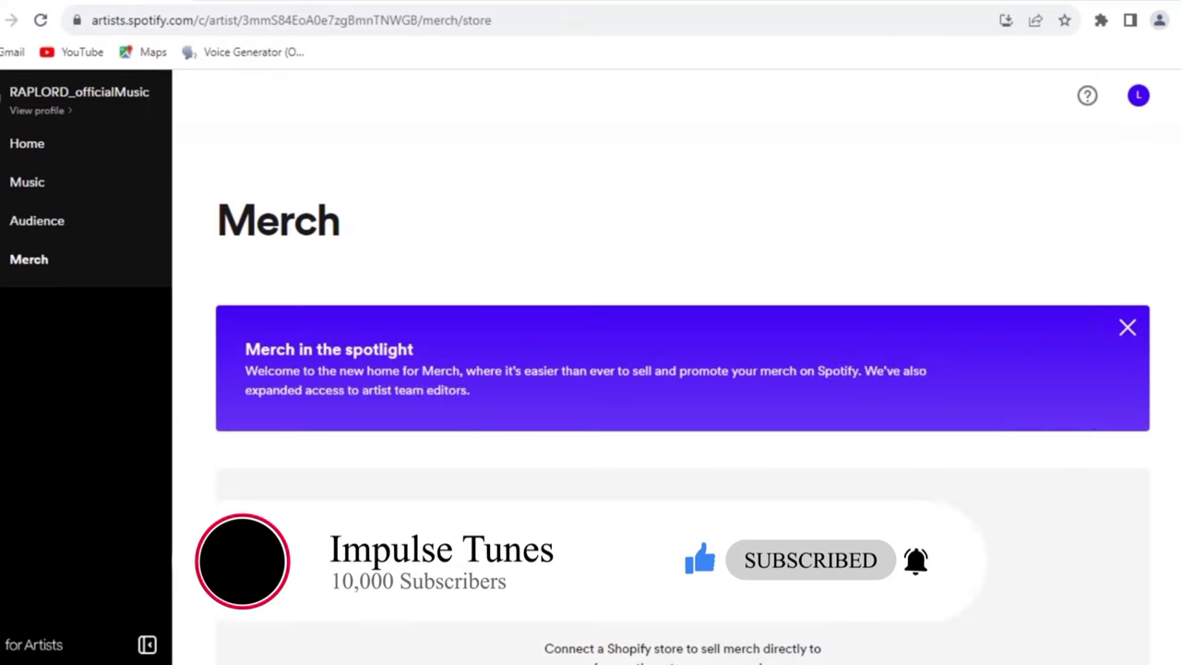
pyautogui.scroll(-3, 683, 388)
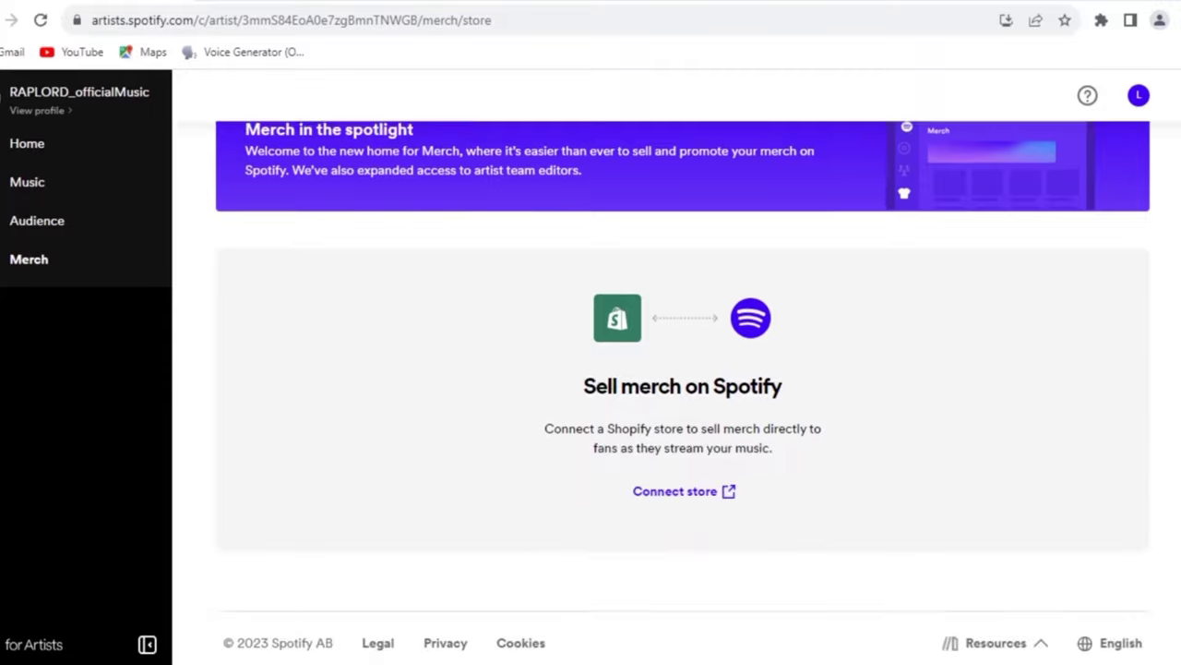
pyautogui.scroll(2, 683, 388)
pyautogui.scroll(1, 683, 388)
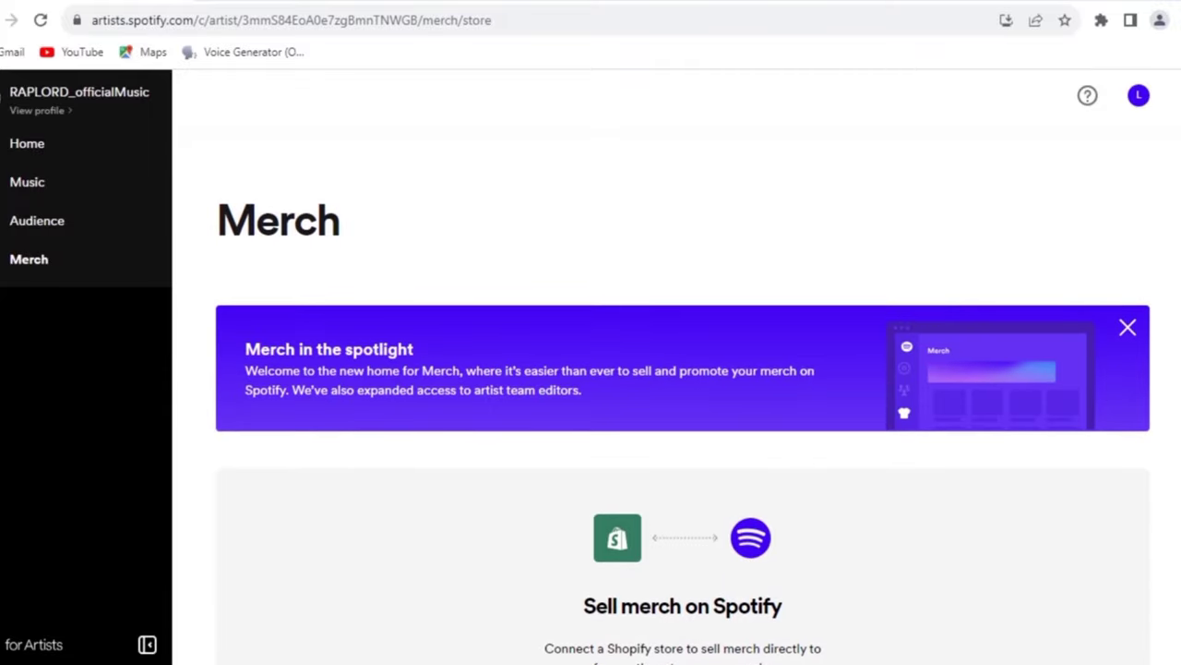
pyautogui.click(36, 109)
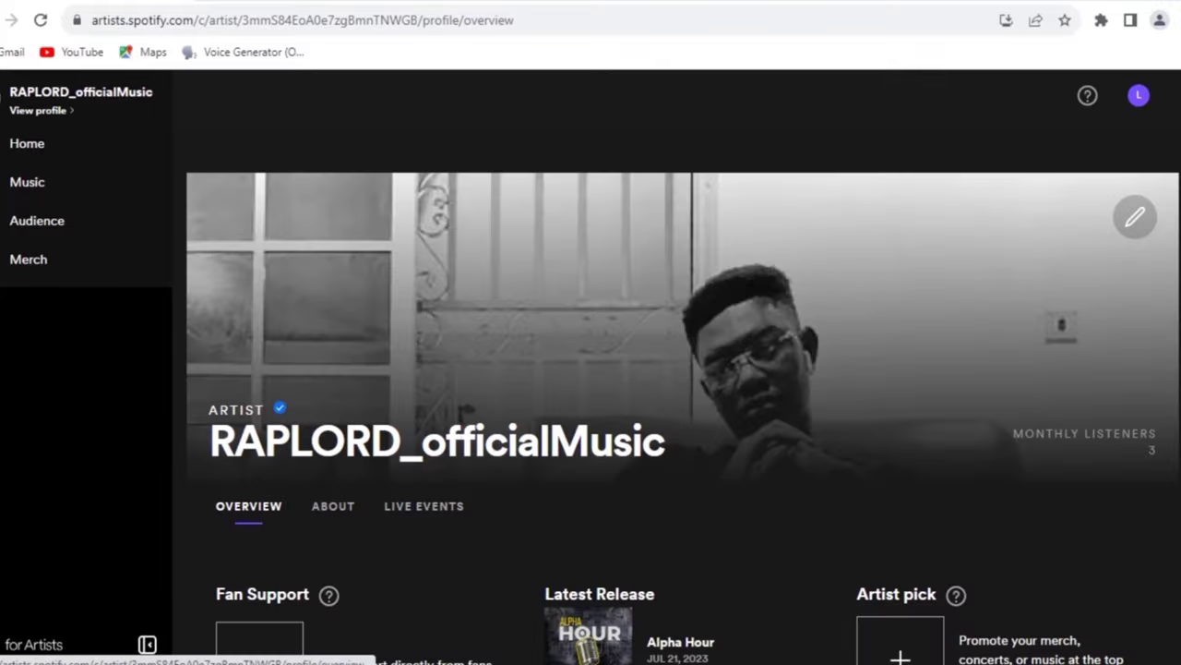
pyautogui.scroll(-5, 683, 387)
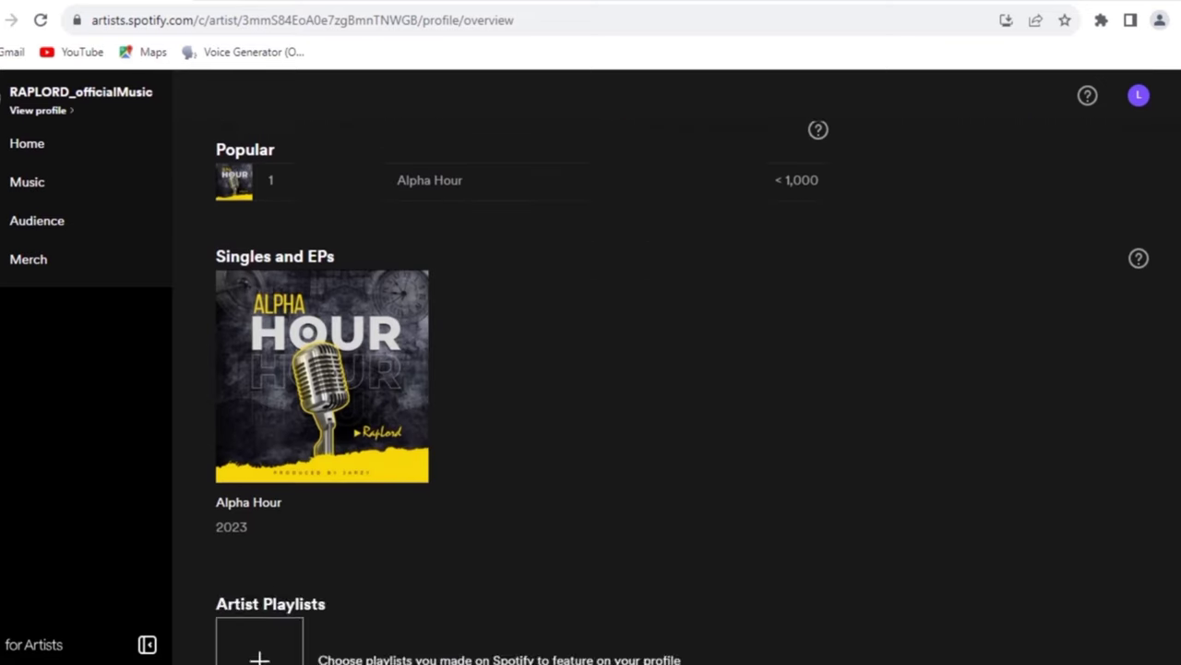